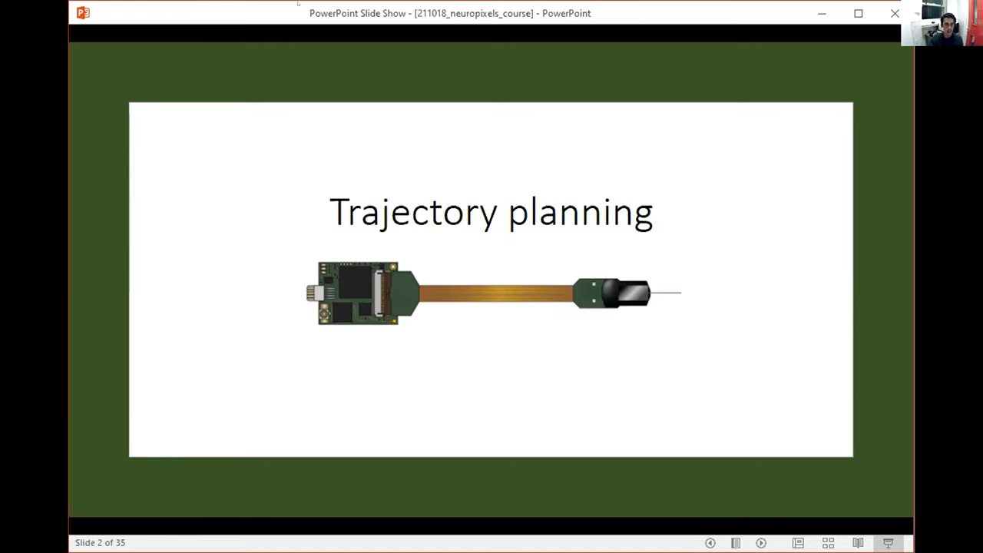
# Step: Advance the slideshow to slide 3, 'Trajectory considerations'
pyautogui.press('Right')
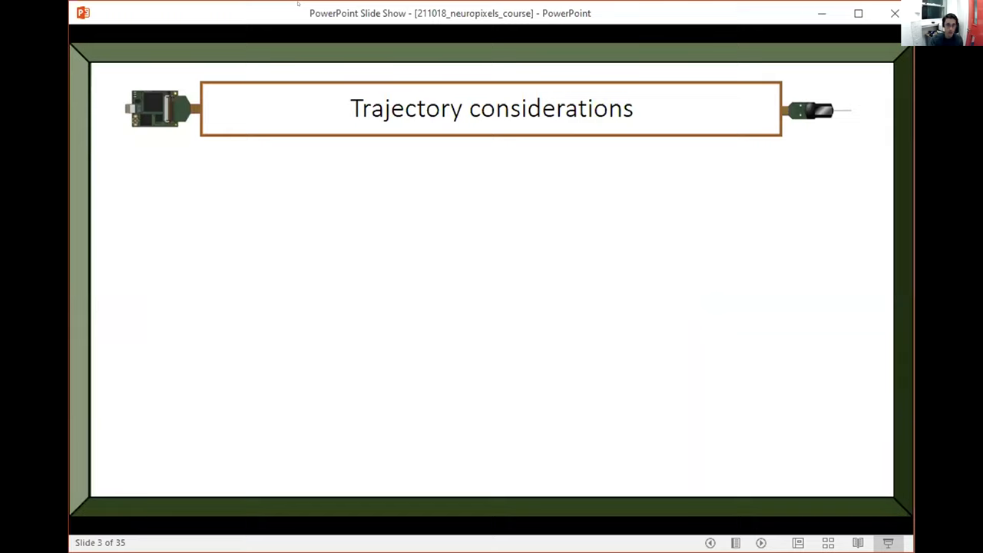
# Step: Reveal the room-for-error point, brain section and boxed vertical trajectory with its top bar
pyautogui.press('Right')
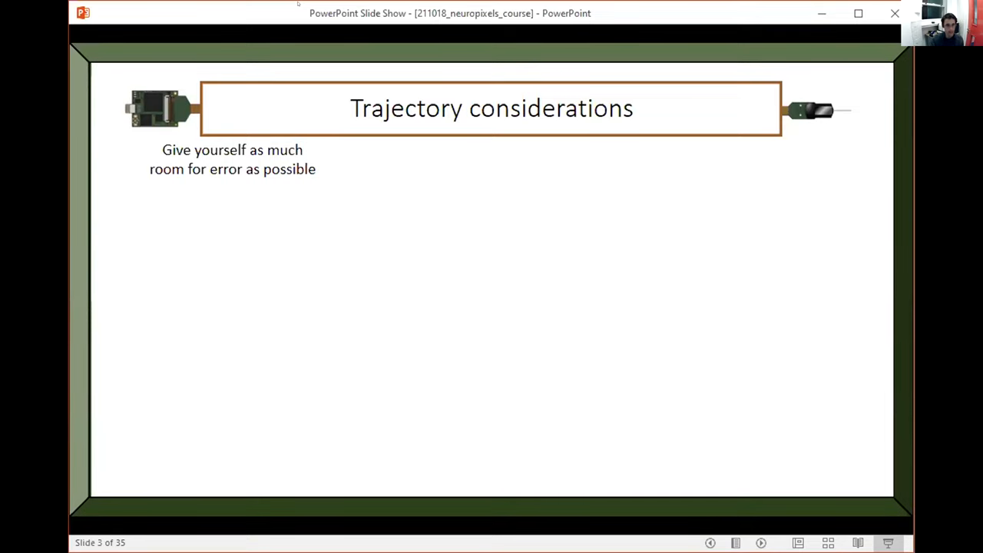
pyautogui.press('Right')
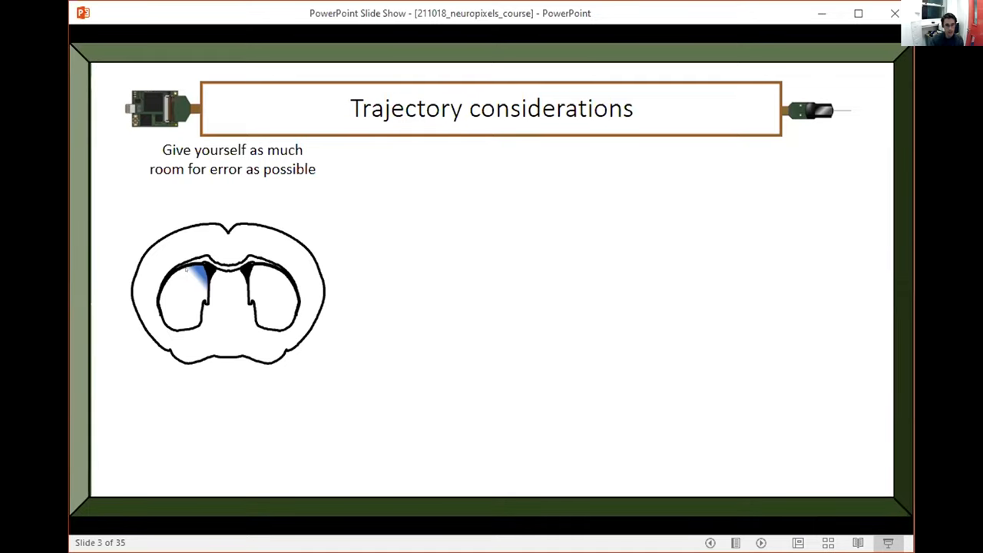
pyautogui.press('Right')
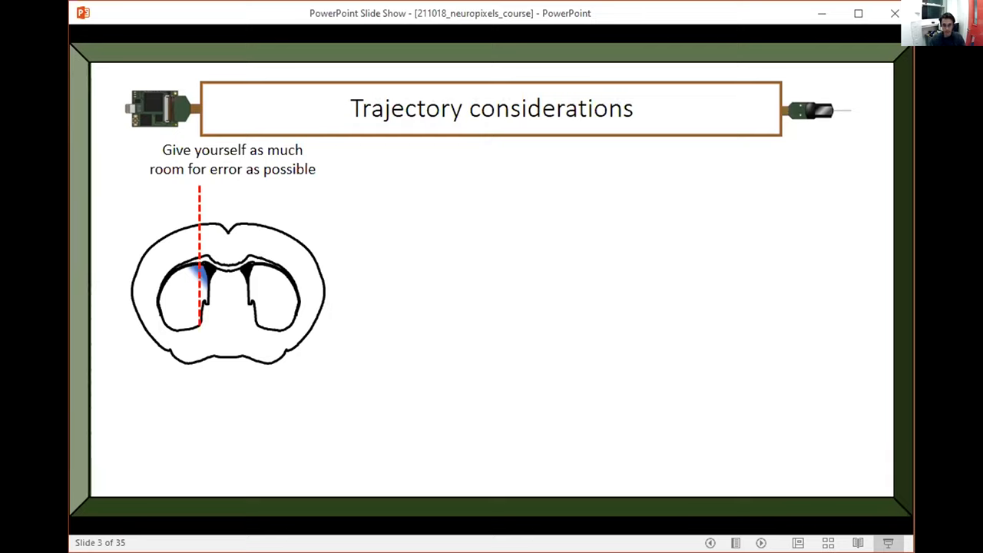
pyautogui.click(492, 307)
pyautogui.press('Right')
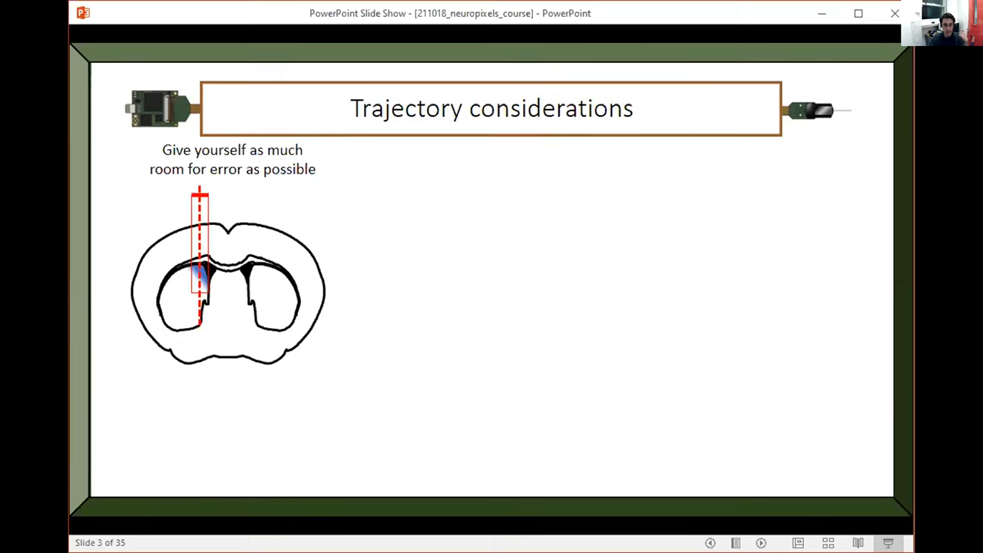
# Step: Show the angled trajectory, mark its top with a red pen bar, and reveal the leeway point
pyautogui.press('Right')
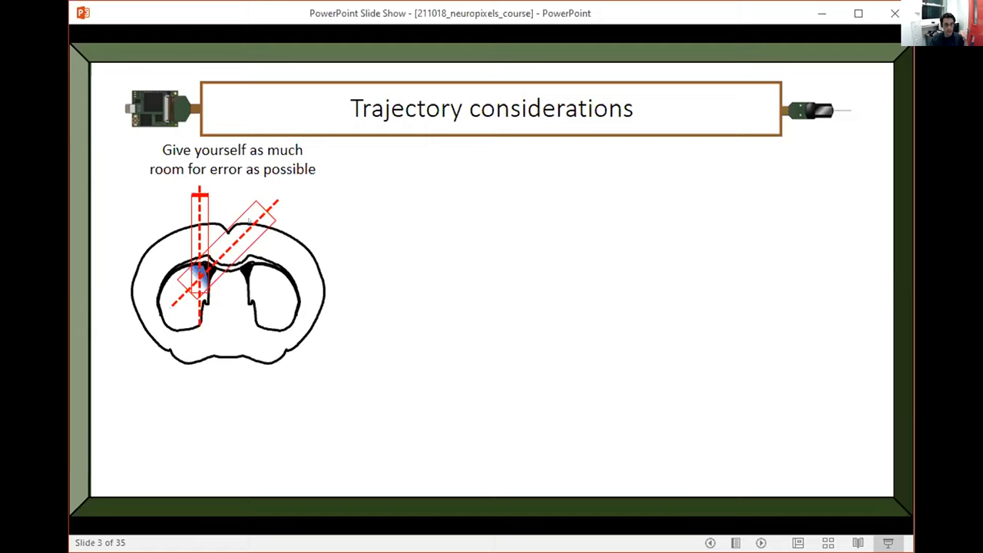
pyautogui.moveTo(237, 220); pyautogui.dragTo(277, 220)
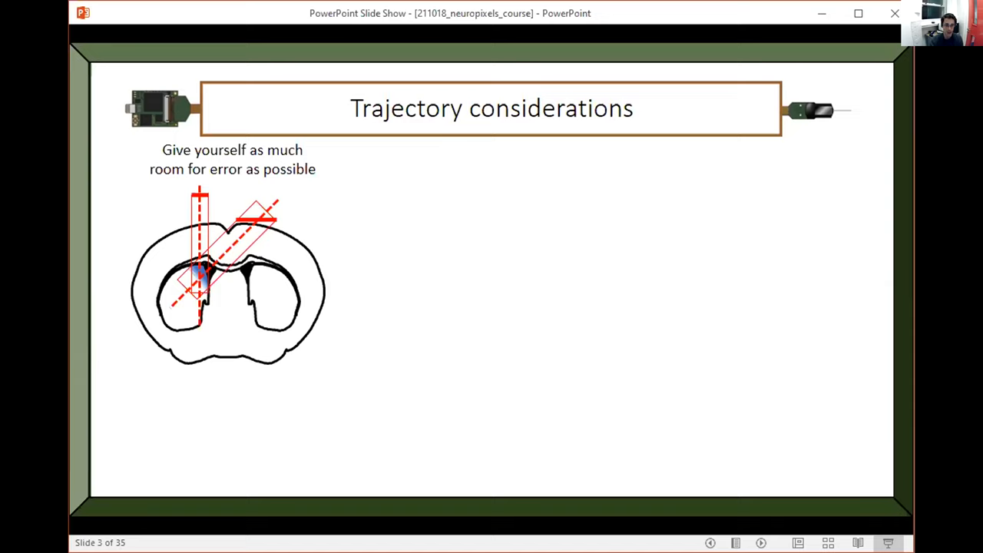
pyautogui.press('Right')
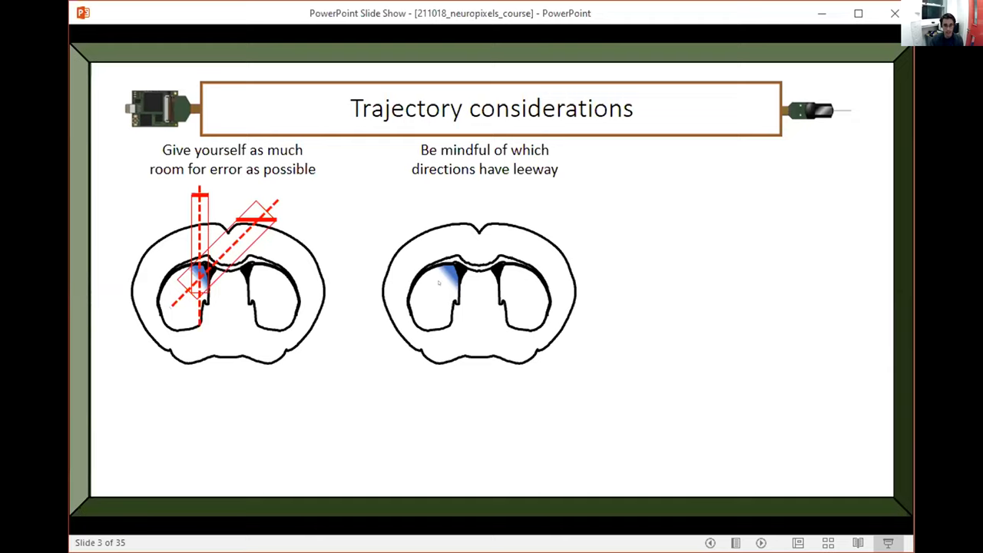
# Step: Add the trajectory lines, entry dot and leeway arrow, then reveal the landmarks panel
pyautogui.press('Right')
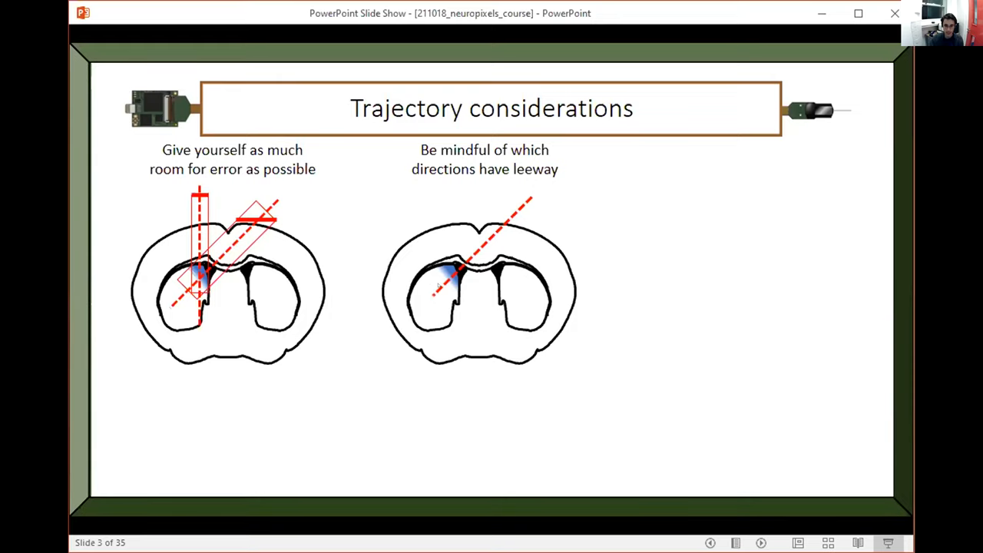
pyautogui.press('Right')
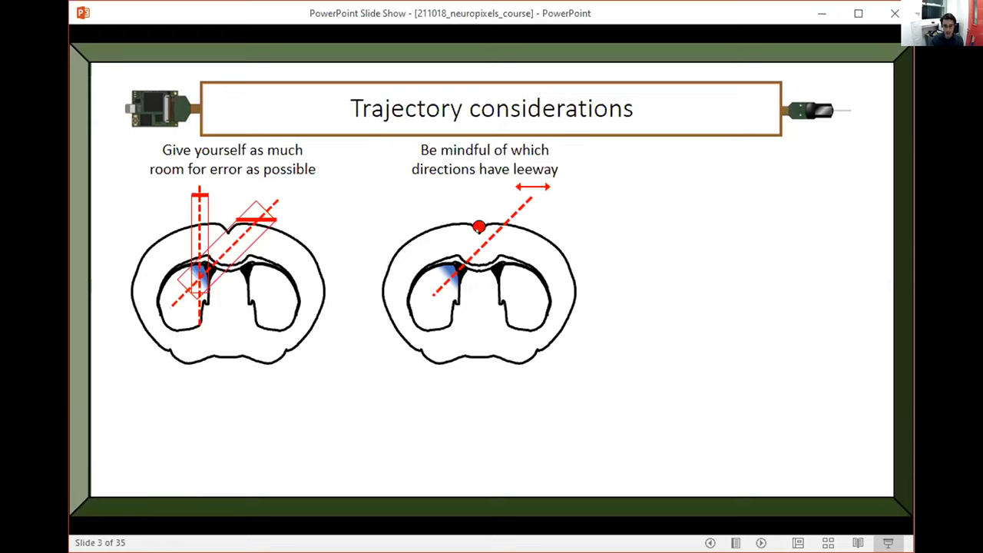
pyautogui.press('Right')
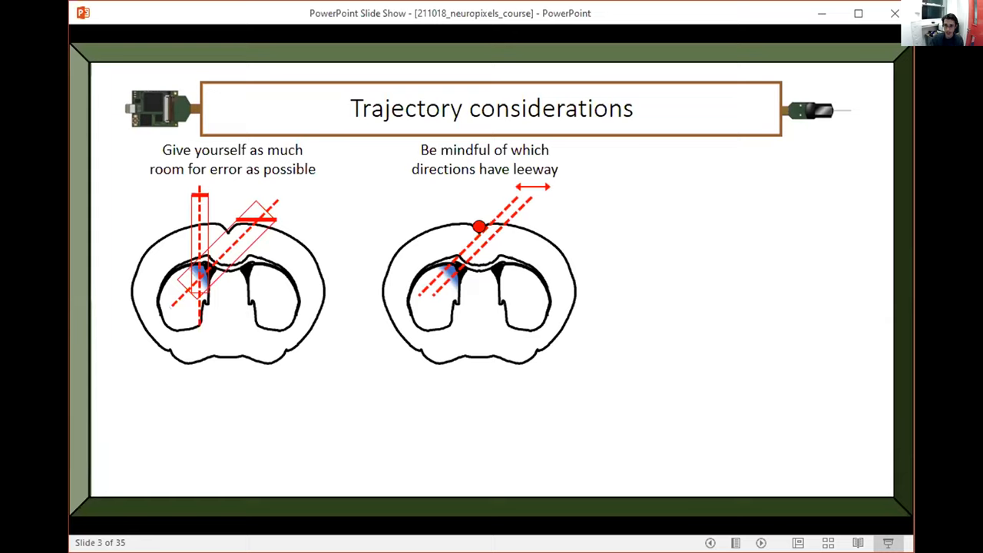
pyautogui.press('Right')
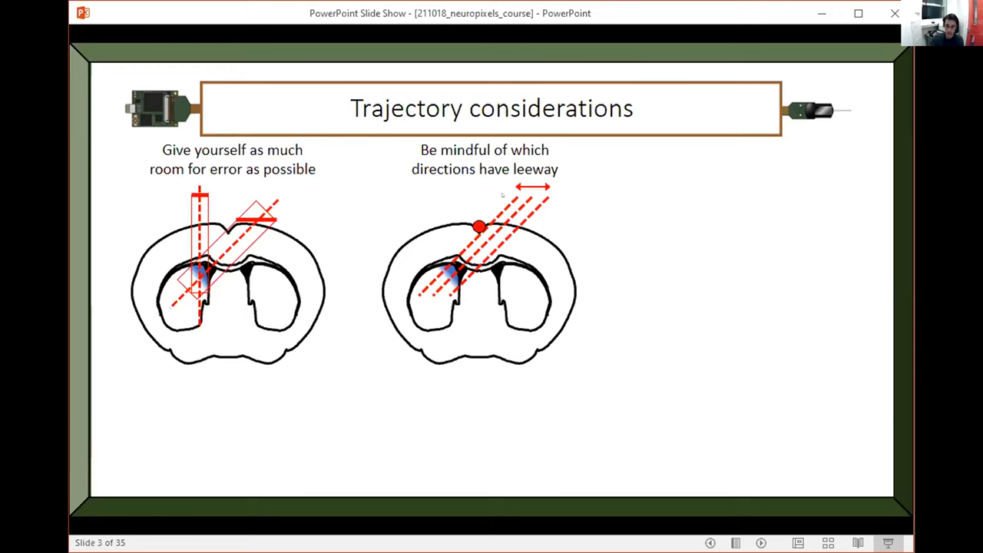
pyautogui.press('Right')
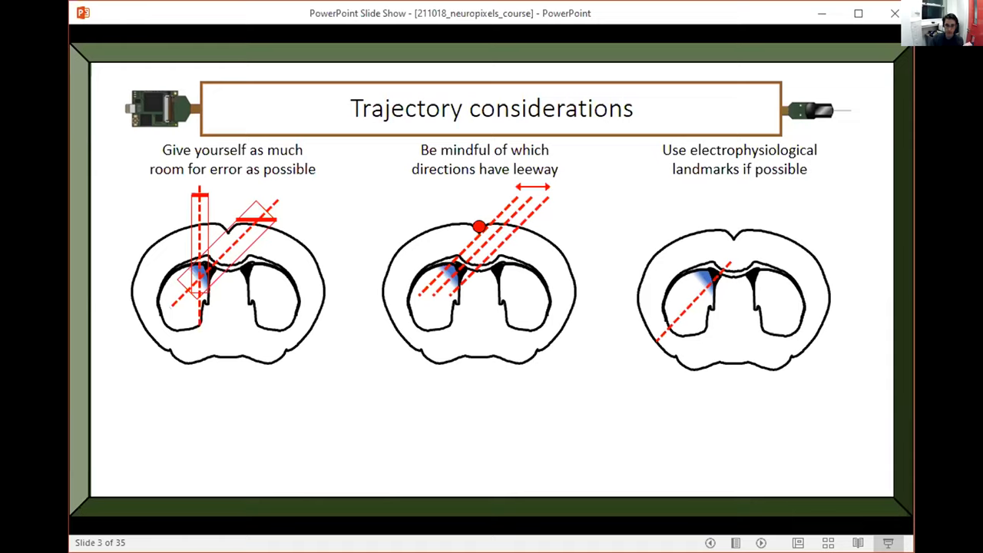
# Step: Label the Target zone on the third brain diagram
pyautogui.press('Right')
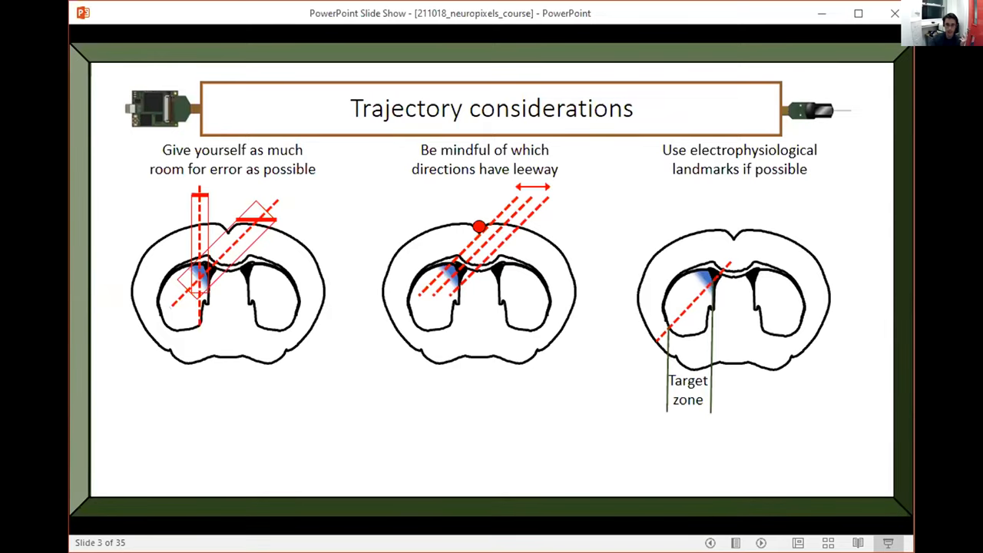
# Step: Show the Abrupt uncorrelated activity and Gap in spikes markers, then advance to slide 4
pyautogui.press('Right')
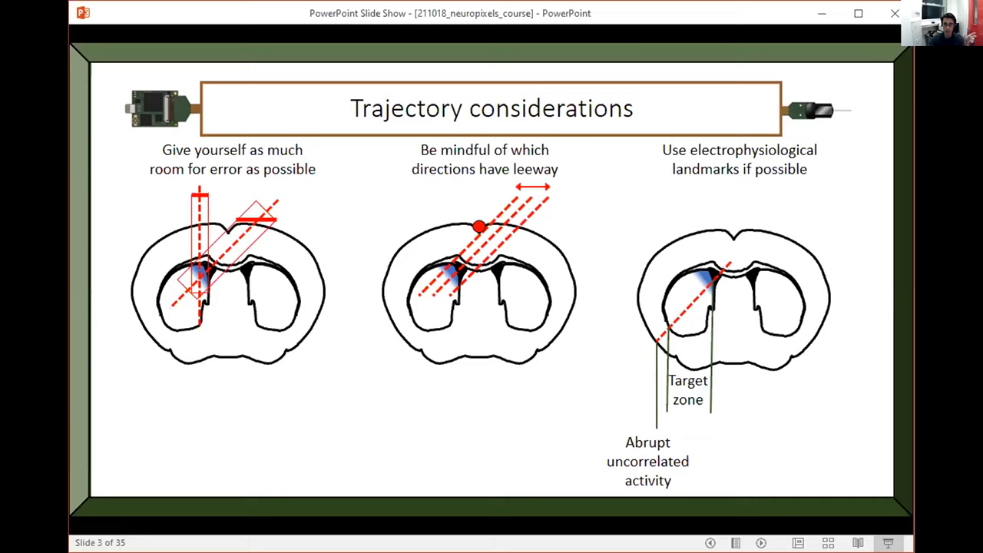
pyautogui.press('Right')
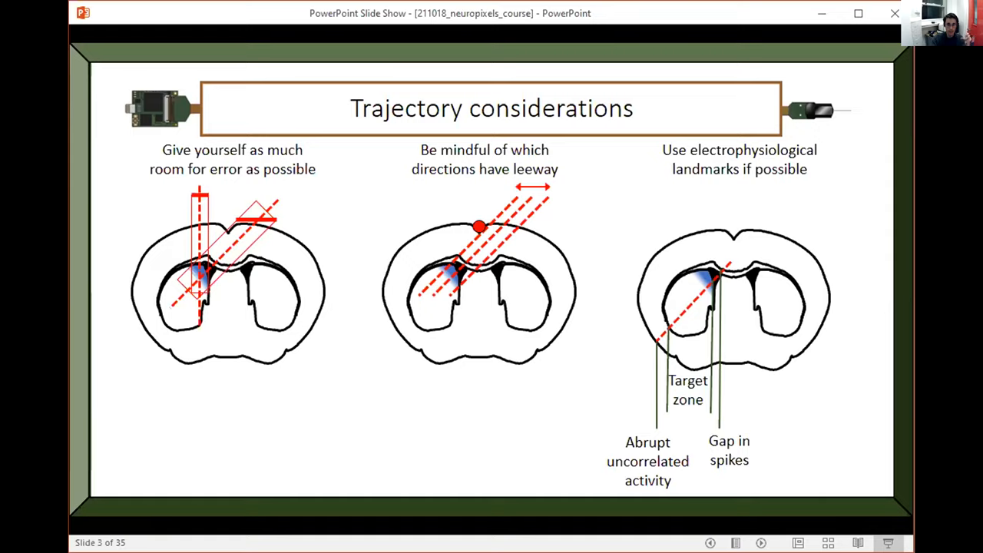
pyautogui.press('Right')
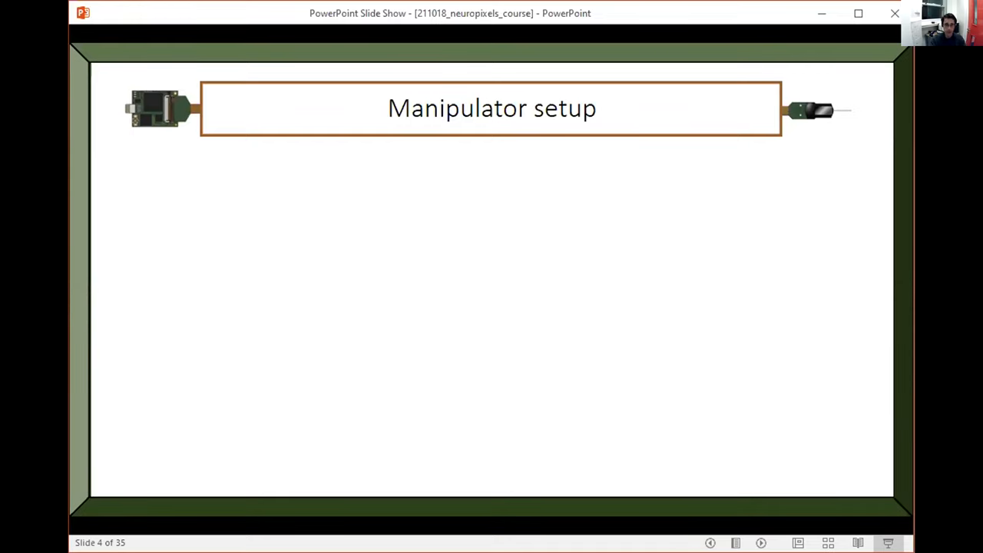
# Step: Reveal the manipulator diagram, its horizontal reference and tilt, and the angle-from-midline top view
pyautogui.press('Right')
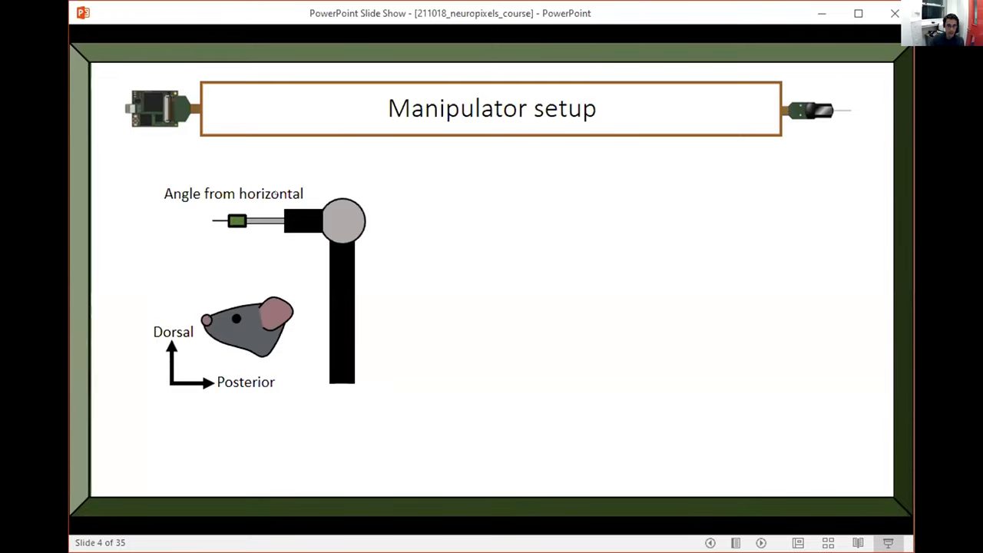
pyautogui.click(285, 244)
pyautogui.click(286, 244)
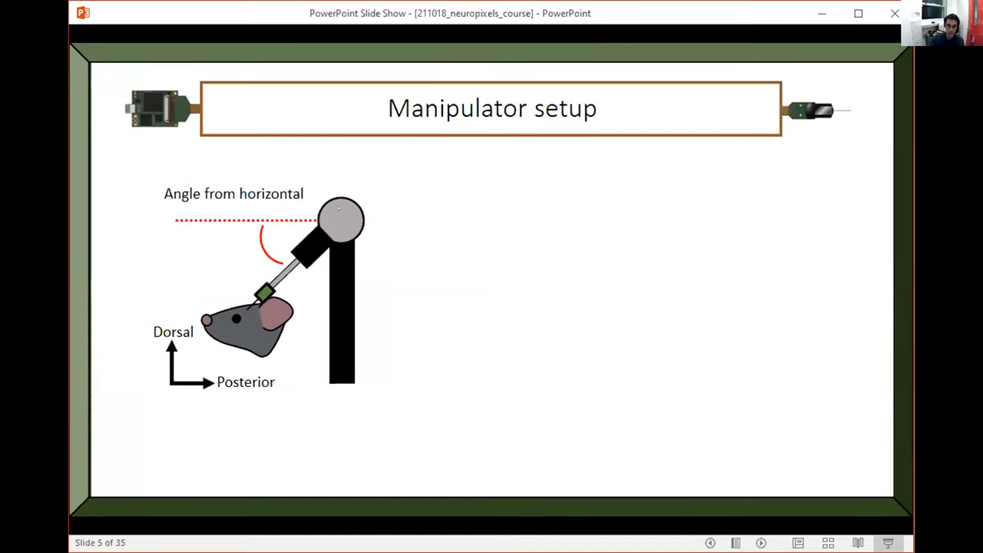
pyautogui.click(339, 210)
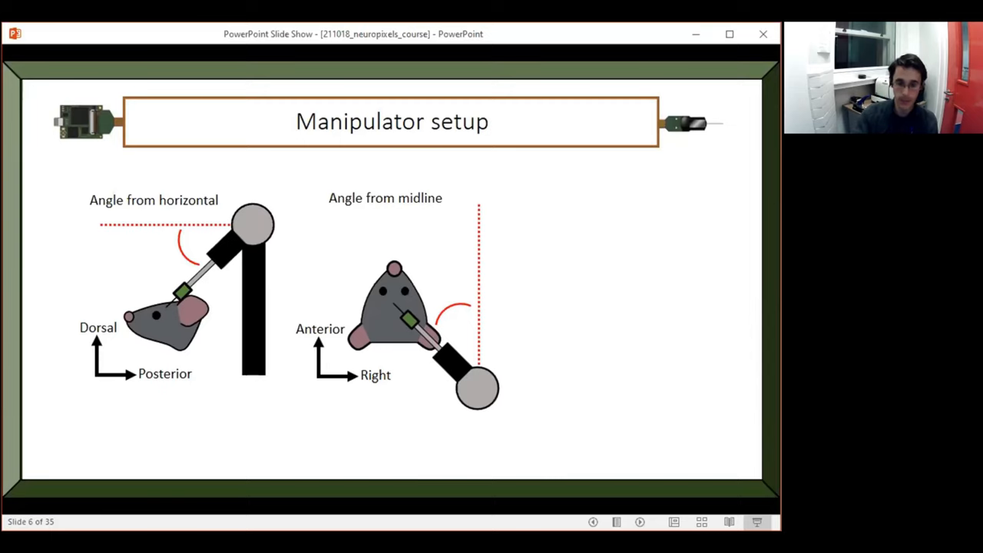
# Step: Step the entry-coordinates probe into the head and advance to the Trajectory explorer slide
pyautogui.press('Right')
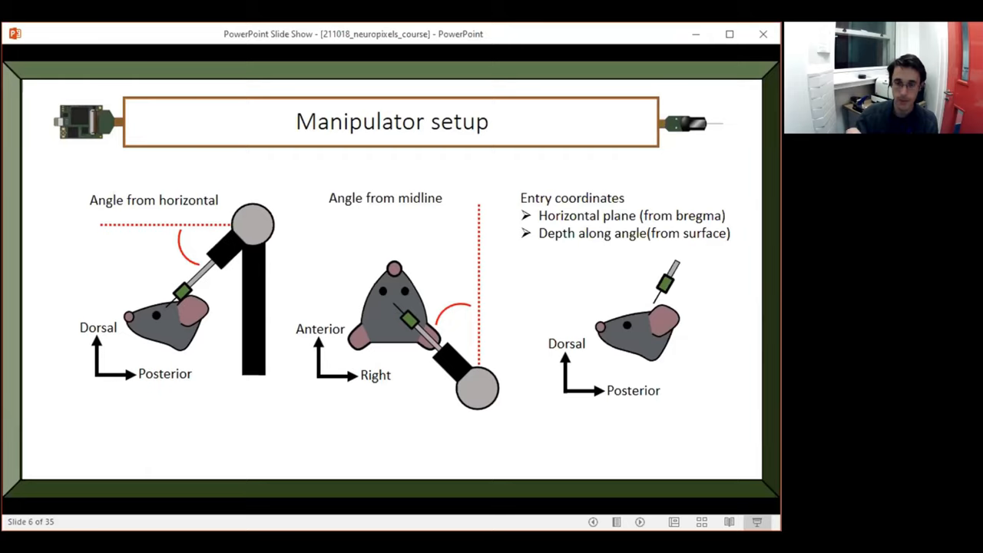
pyautogui.press('Right')
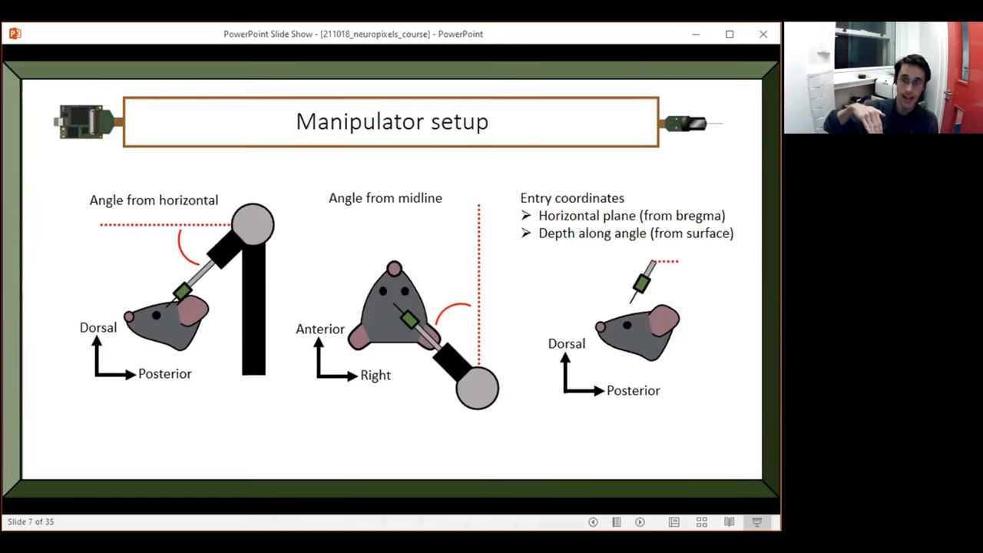
pyautogui.press('Right')
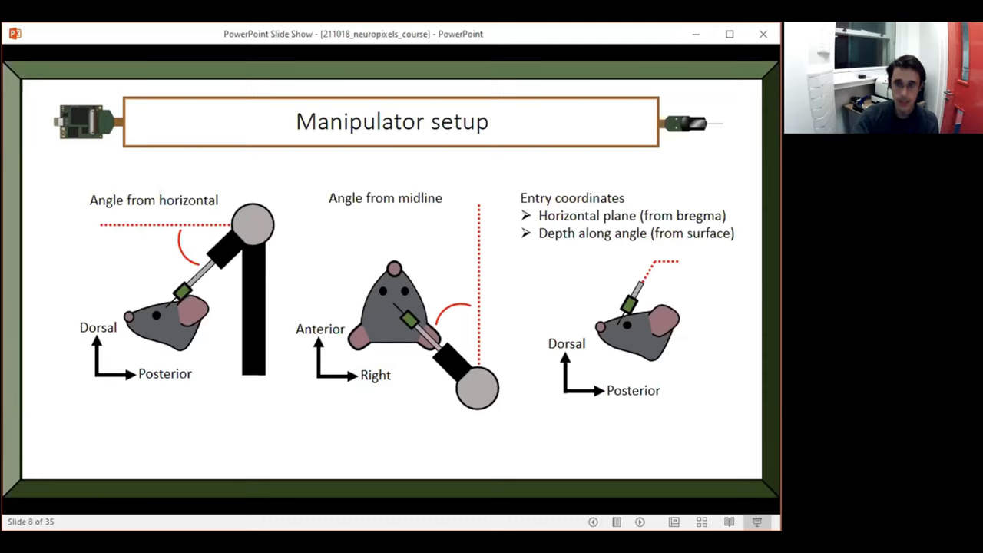
pyautogui.press('Right')
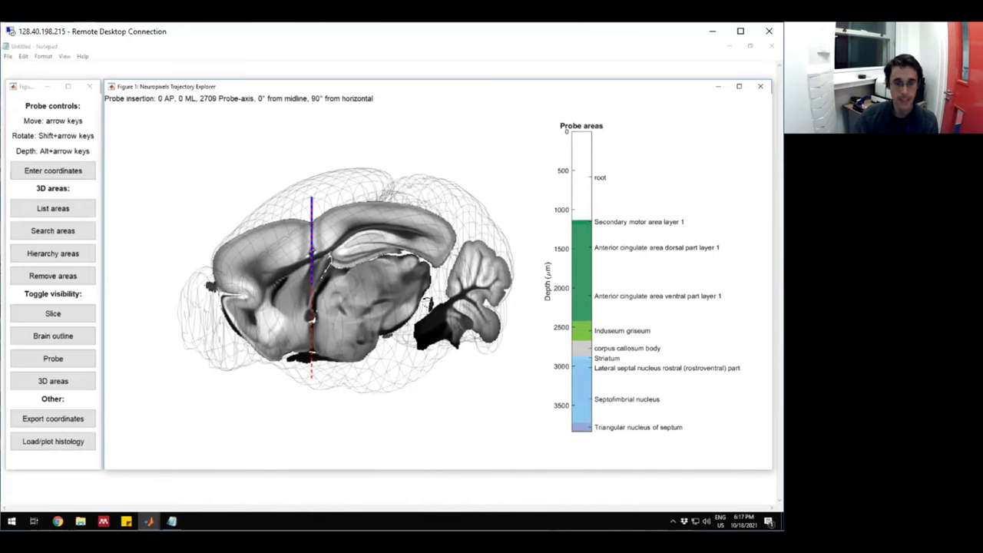
# Step: Orbit the 3D brain through oblique coronal and side-on views, ending end-on along the slice
pyautogui.moveTo(362, 267)
pyautogui.mouseDown()
pyautogui.moveTo(426, 268)
pyautogui.moveTo(305, 294)
pyautogui.moveTo(345, 285)
pyautogui.mouseUp()
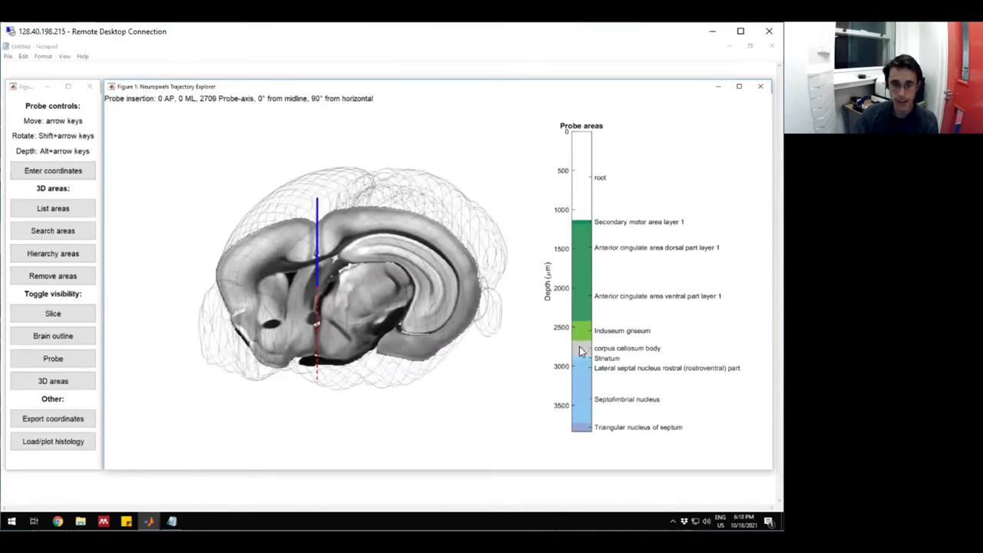
pyautogui.click(53, 358)
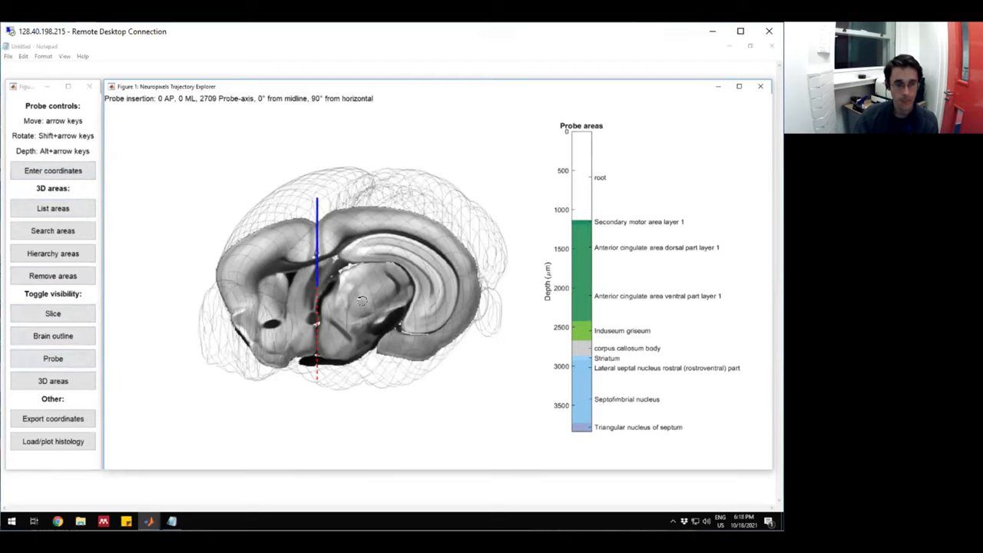
pyautogui.moveTo(331, 269)
pyautogui.mouseDown()
pyautogui.moveTo(377, 314)
pyautogui.moveTo(347, 340)
pyautogui.moveTo(341, 299)
pyautogui.moveTo(277, 292)
pyautogui.moveTo(299, 253)
pyautogui.moveTo(242, 246)
pyautogui.moveTo(238, 319)
pyautogui.moveTo(307, 269)
pyautogui.mouseUp()
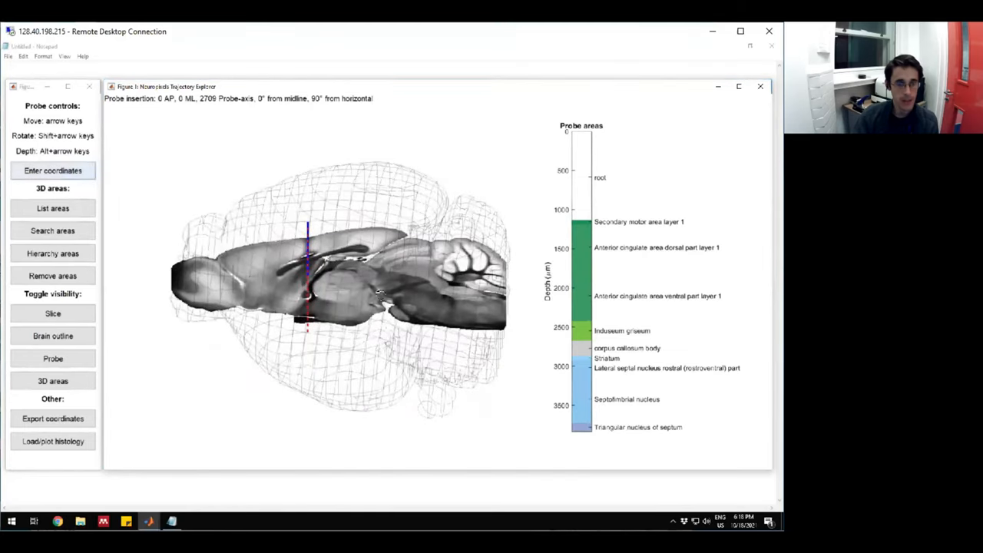
pyautogui.moveTo(360, 311)
pyautogui.mouseDown()
pyautogui.moveTo(475, 332)
pyautogui.moveTo(476, 292)
pyautogui.moveTo(453, 286)
pyautogui.mouseUp()
# Step: Move the vertical probe to -900 AP, -1800 ML with the arrow keys
pyautogui.press('Up')
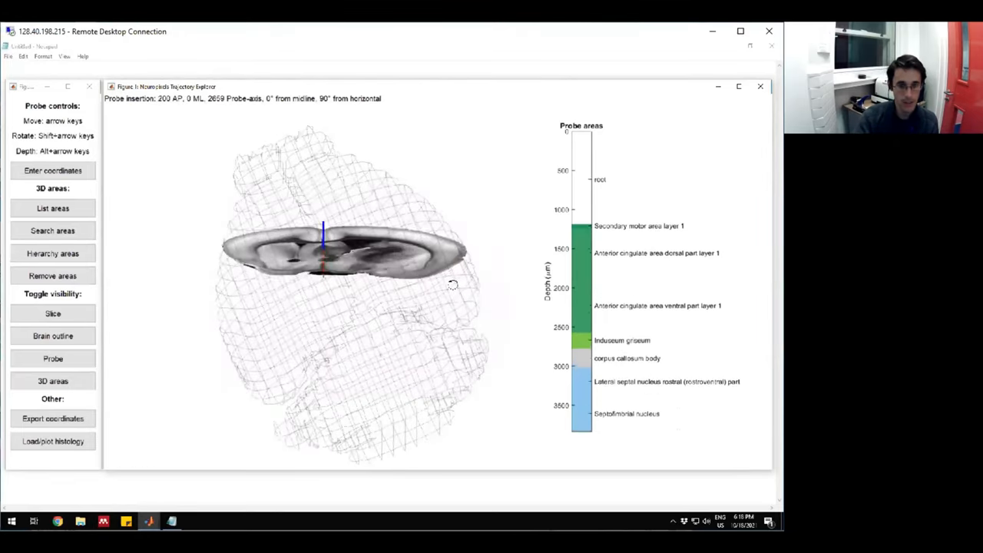
pyautogui.press('Up')
pyautogui.press('Up')
pyautogui.press('Up')
pyautogui.press('Up')
pyautogui.press('Up')
pyautogui.press('Up')
pyautogui.press('Up')
pyautogui.press('Down')
pyautogui.press('Down')
pyautogui.press('Down')
pyautogui.press('Down')
pyautogui.press('Down')
pyautogui.press('Down')
pyautogui.press('Down')
pyautogui.press('Left')
pyautogui.press('Left')
pyautogui.press('Left')
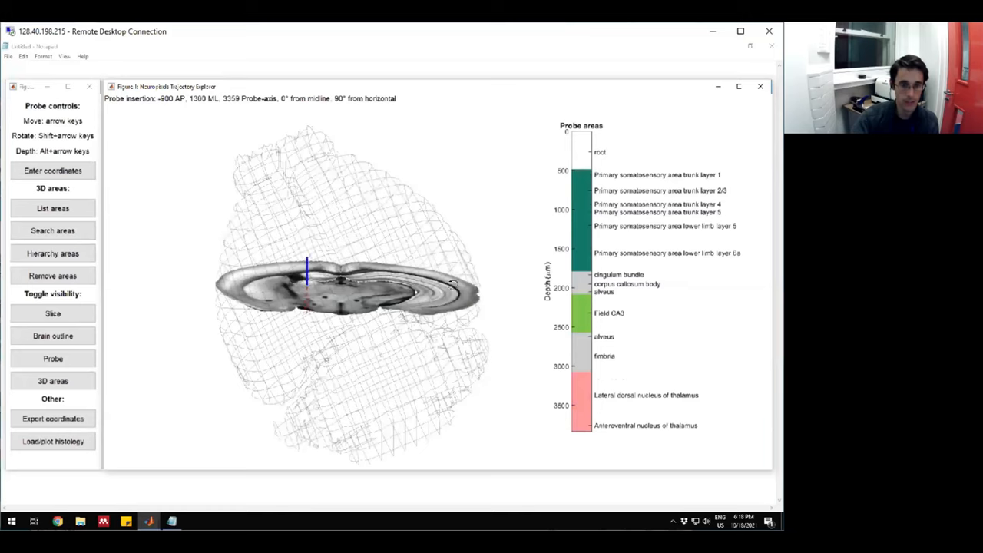
pyautogui.press('Left')
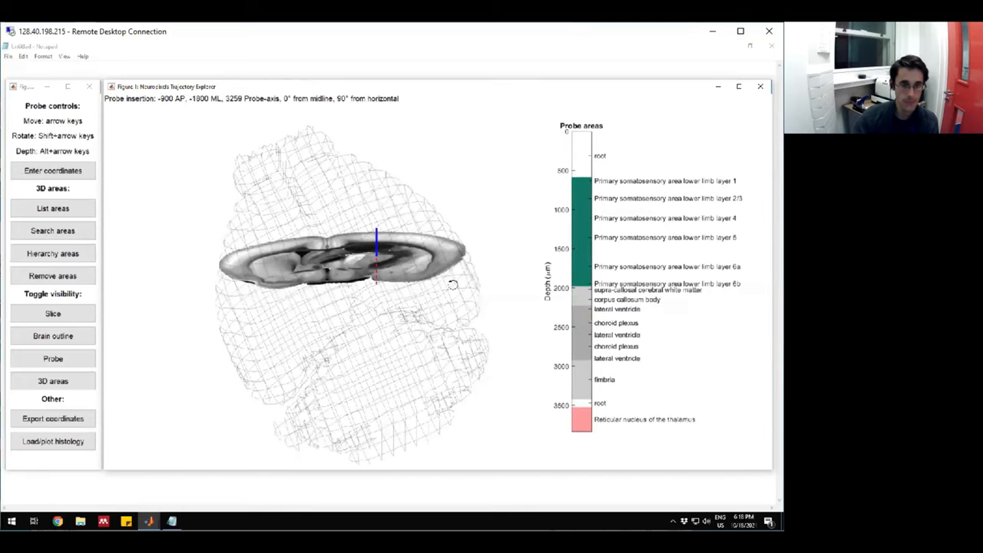
# Step: Face the coronal slice front-on and set the probe depth to 3659
pyautogui.moveTo(379, 218)
pyautogui.mouseDown()
pyautogui.moveTo(383, 254)
pyautogui.moveTo(407, 249)
pyautogui.mouseUp()
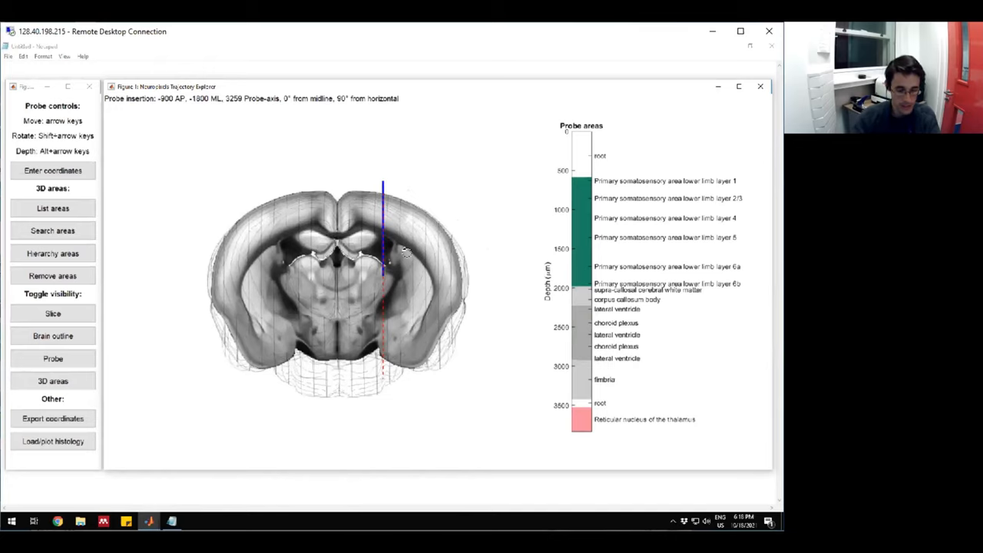
pyautogui.hotkey('alt', 'Down')
pyautogui.hotkey('alt', 'Down')
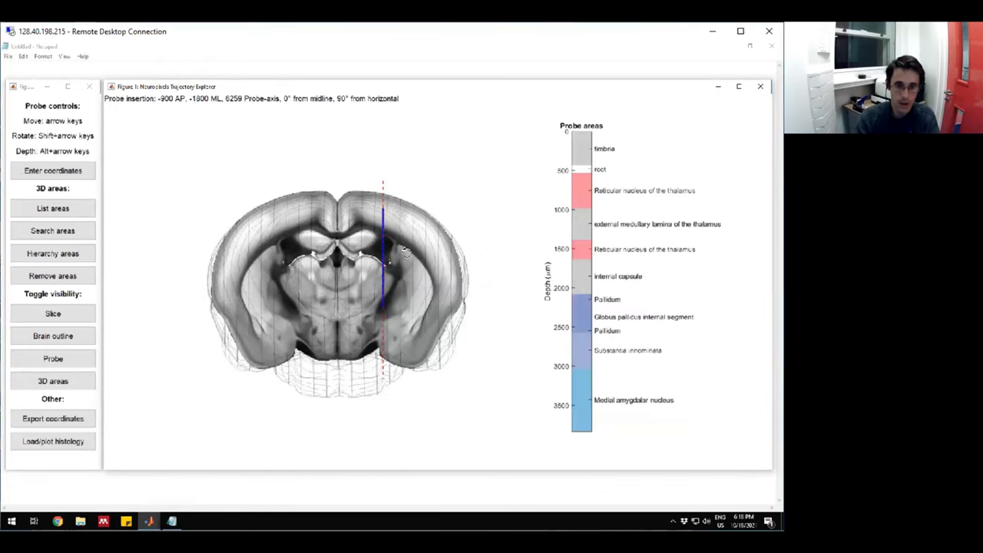
pyautogui.hotkey('alt', 'Up')
pyautogui.hotkey('alt', 'Up')
pyautogui.hotkey('alt', 'Up')
pyautogui.hotkey('alt', 'Up')
pyautogui.hotkey('alt', 'Up')
pyautogui.hotkey('alt', 'Up')
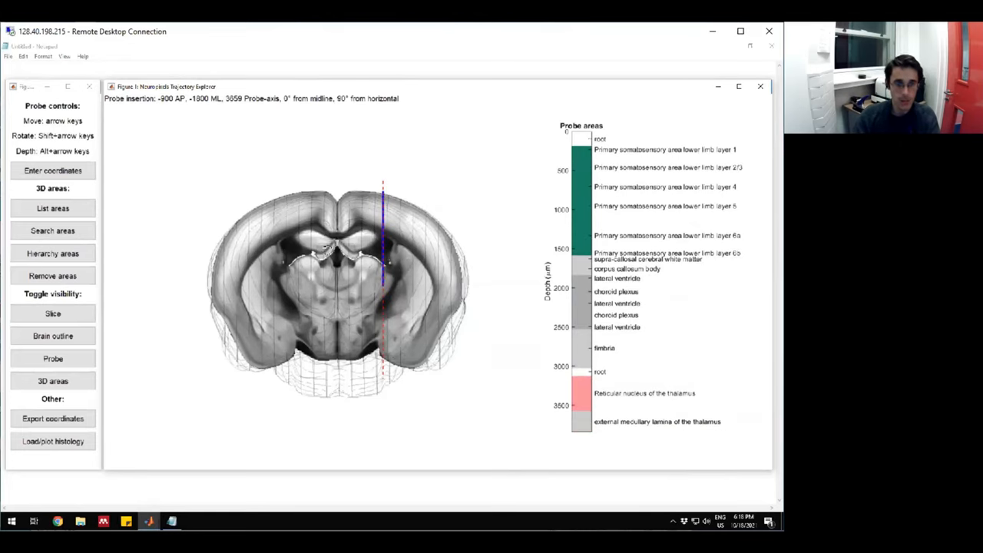
# Step: Rotate the probe to -71° from midline and -38° from horizontal, checking from side and top views
pyautogui.moveTo(413, 268); pyautogui.dragTo(313, 281)
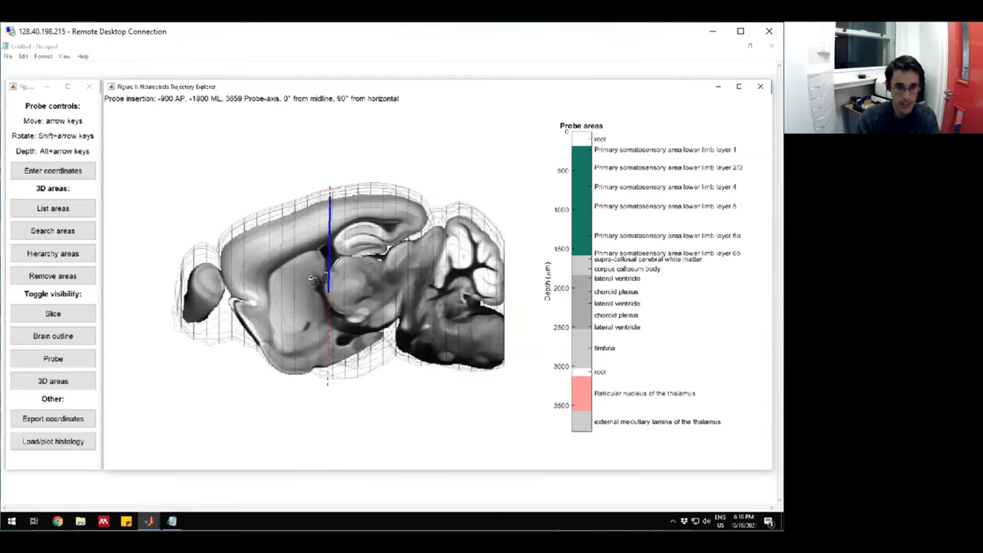
pyautogui.hotkey('shift', 'Up')
pyautogui.hotkey('shift', 'Up')
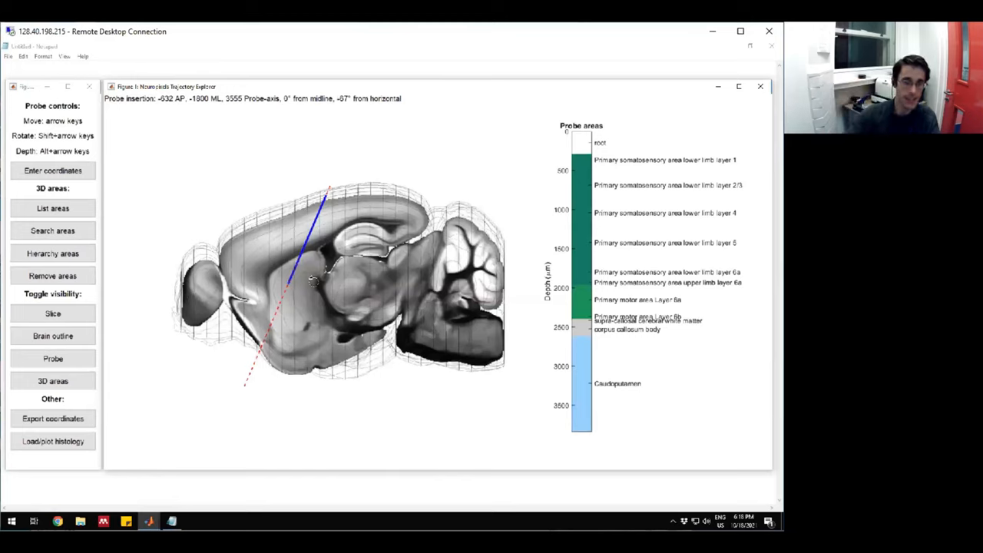
pyautogui.moveTo(389, 285); pyautogui.dragTo(296, 340)
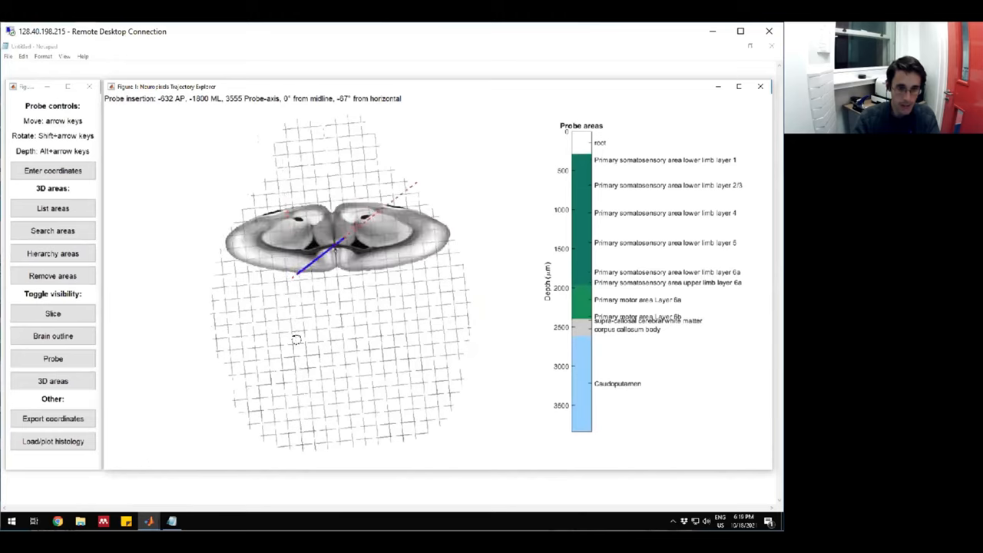
pyautogui.hotkey('shift', 'Left')
pyautogui.hotkey('shift', 'Left')
pyautogui.hotkey('shift', 'Left')
pyautogui.hotkey('shift', 'Up')
pyautogui.hotkey('shift', 'Up')
pyautogui.hotkey('shift', 'Up')
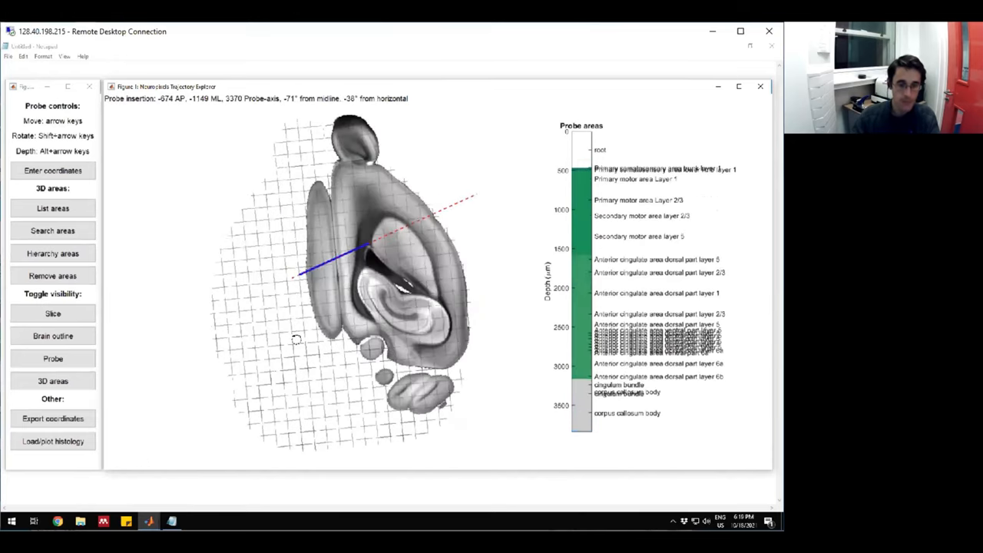
pyautogui.moveTo(328, 278); pyautogui.dragTo(352, 238)
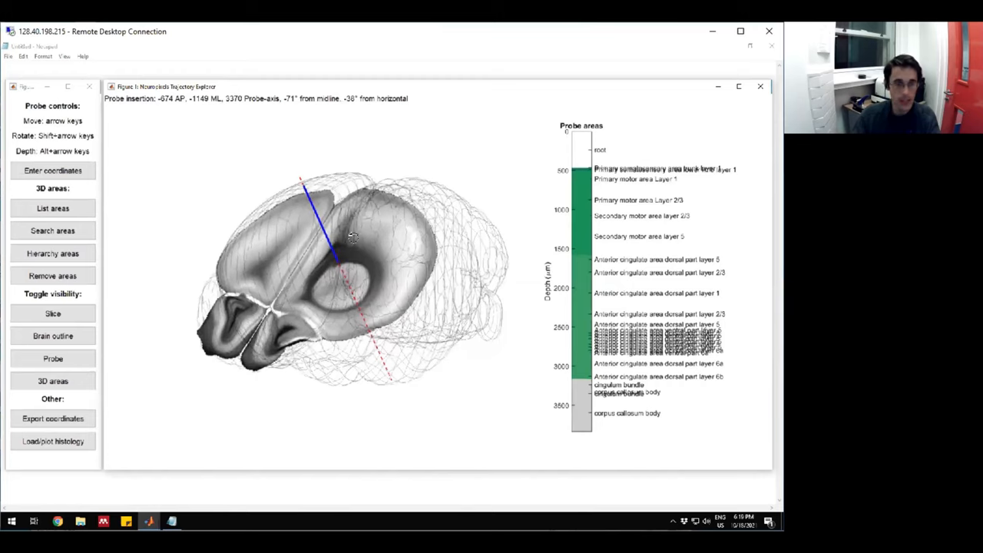
# Step: Pick Caudoputamen from the structure list and plot it as a translucent blue 3D area
pyautogui.moveTo(279, 265)
pyautogui.mouseDown()
pyautogui.moveTo(284, 277)
pyautogui.moveTo(254, 254)
pyautogui.mouseUp()
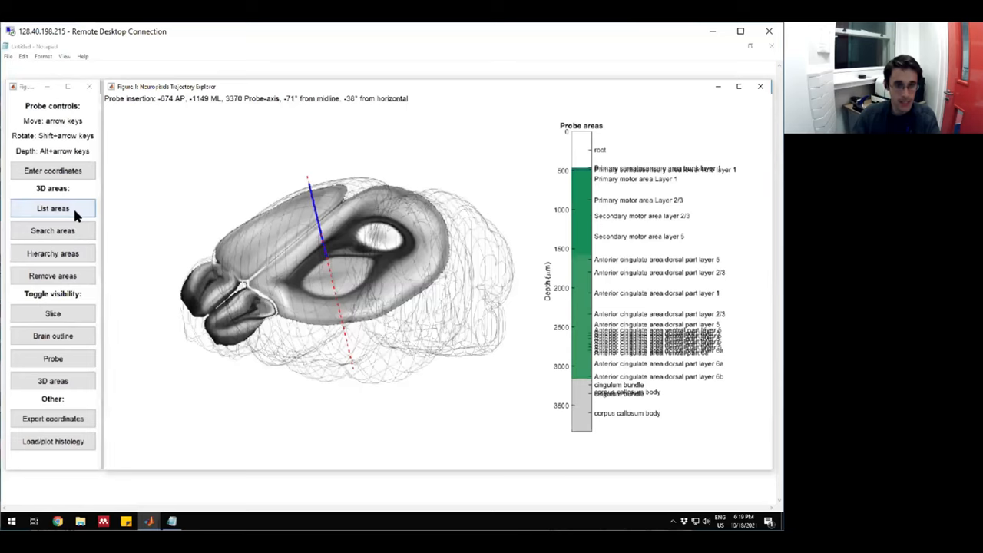
pyautogui.click(73, 206)
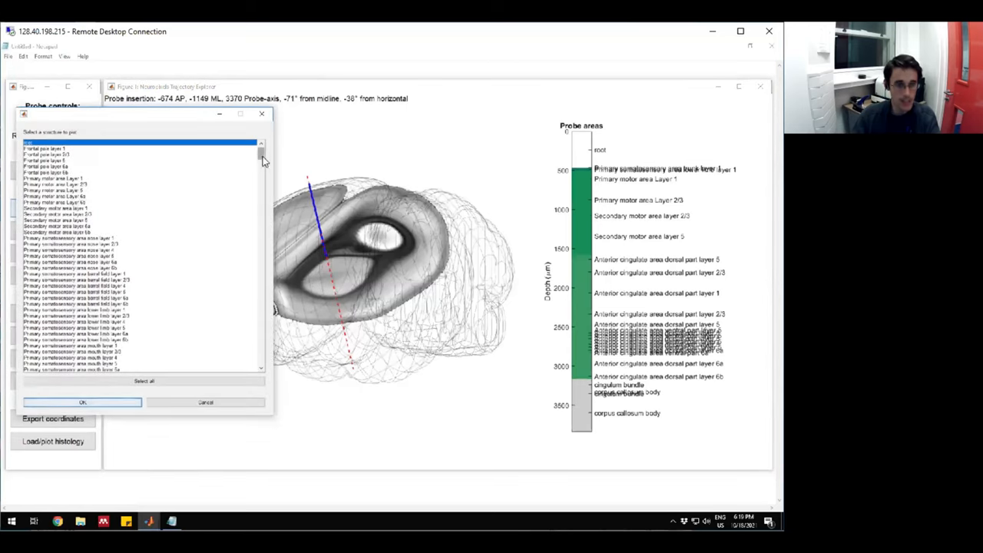
pyautogui.moveTo(261, 151); pyautogui.dragTo(258, 325)
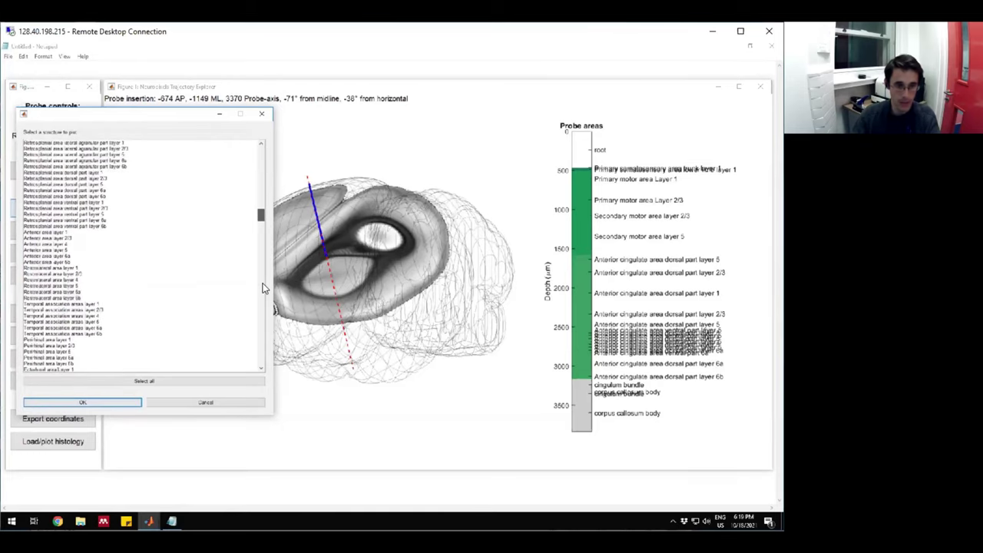
pyautogui.click(261, 325)
pyautogui.click(262, 325)
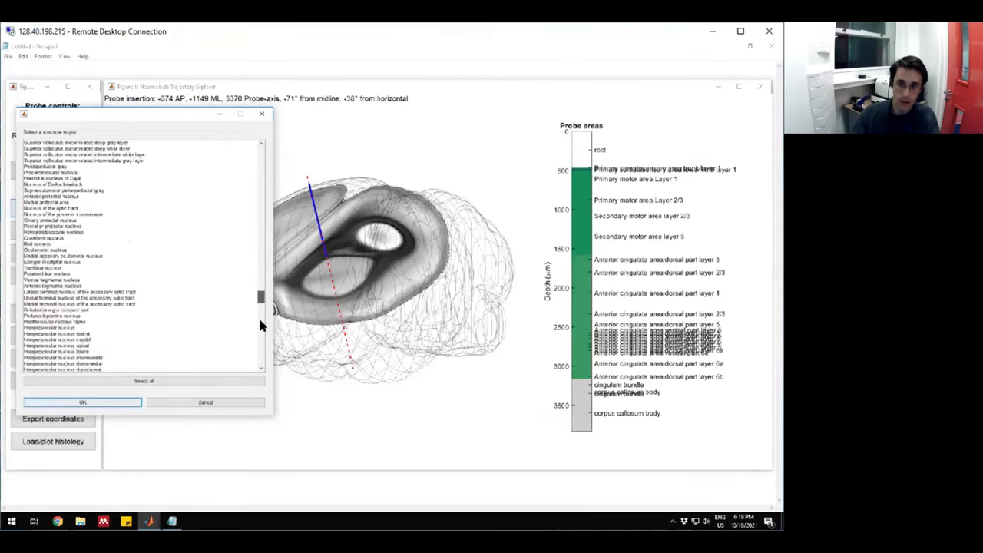
pyautogui.click(261, 324)
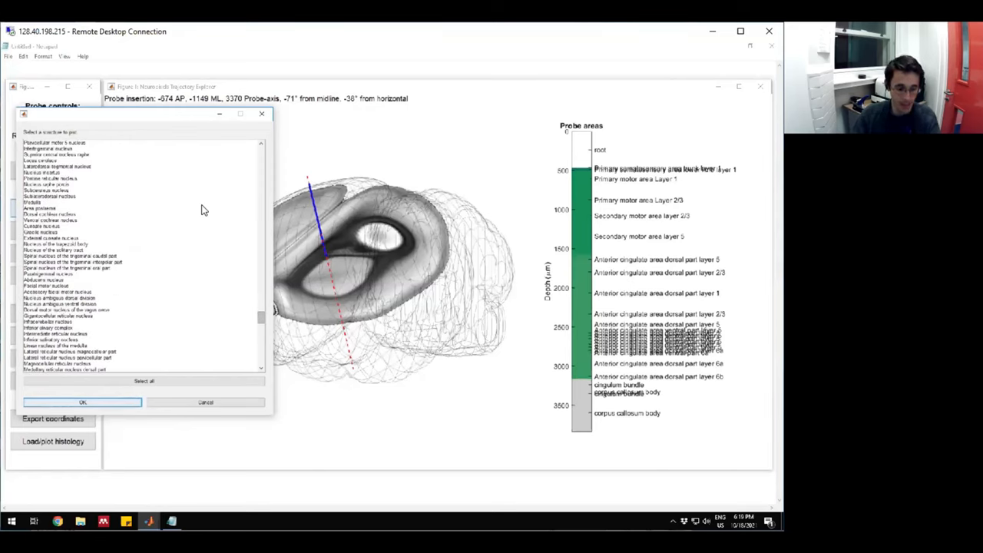
pyautogui.write('cau')
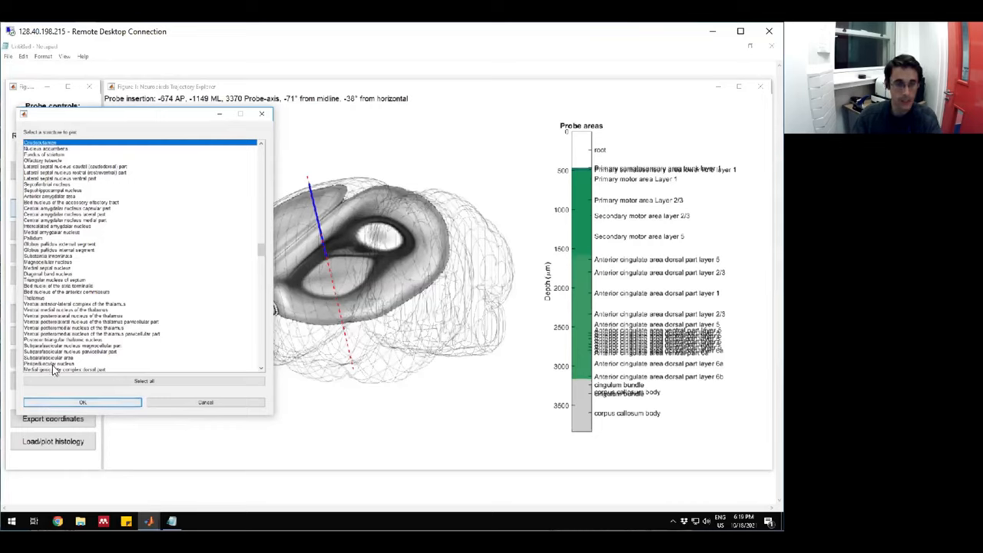
pyautogui.click(83, 403)
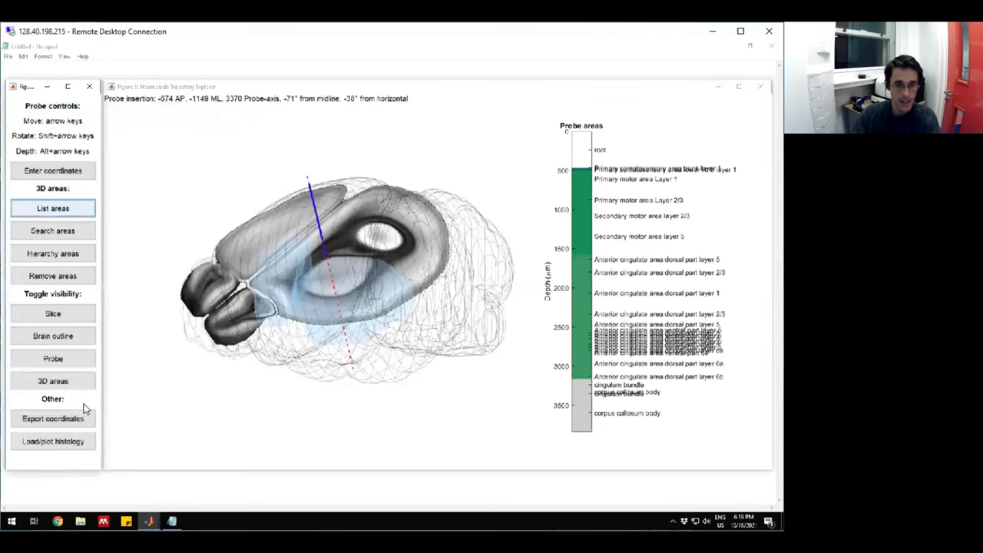
pyautogui.moveTo(367, 302)
pyautogui.mouseDown()
pyautogui.moveTo(377, 328)
pyautogui.moveTo(421, 332)
pyautogui.moveTo(421, 400)
pyautogui.mouseUp()
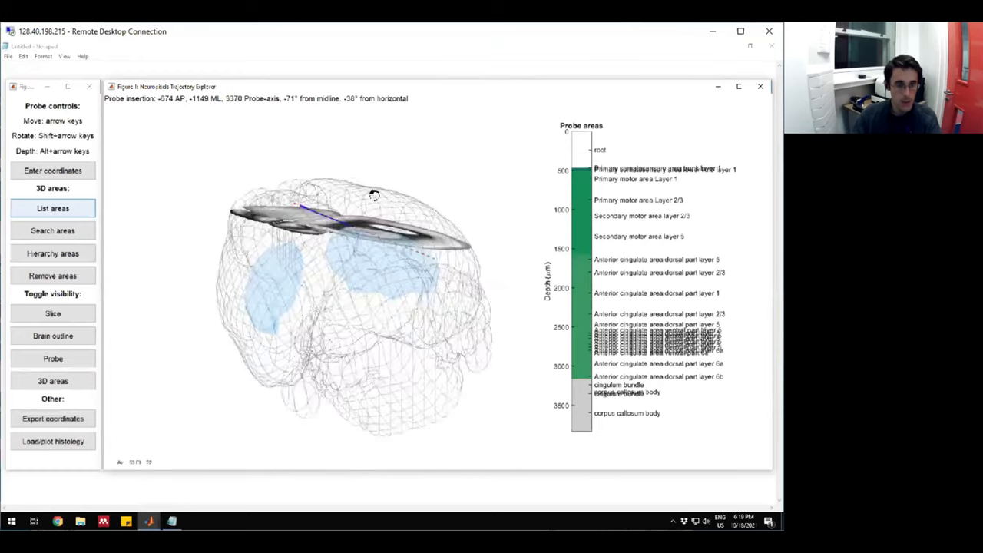
# Step: Find a structure by name search and plot it as a green 3D area beside the caudoputamen
pyautogui.click(47, 232)
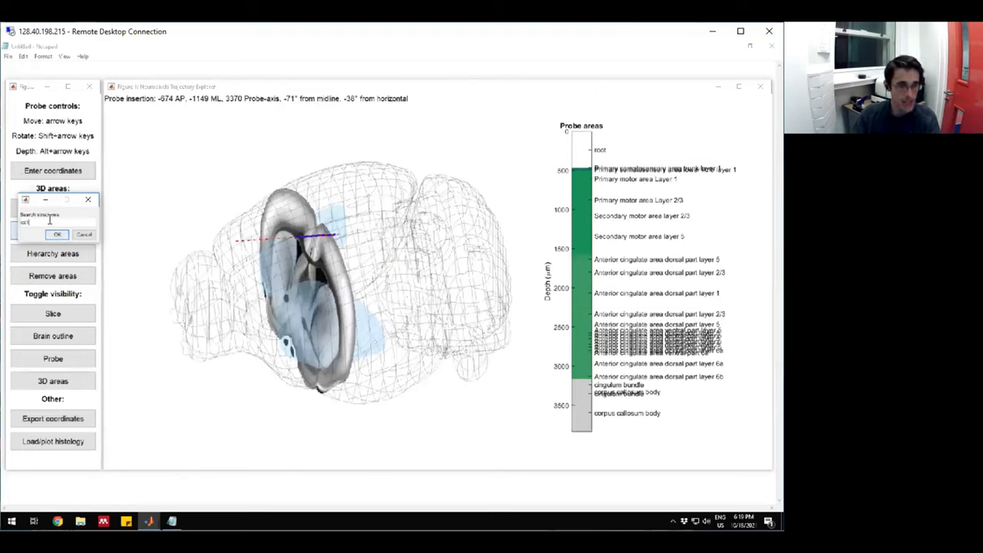
pyautogui.click(56, 234)
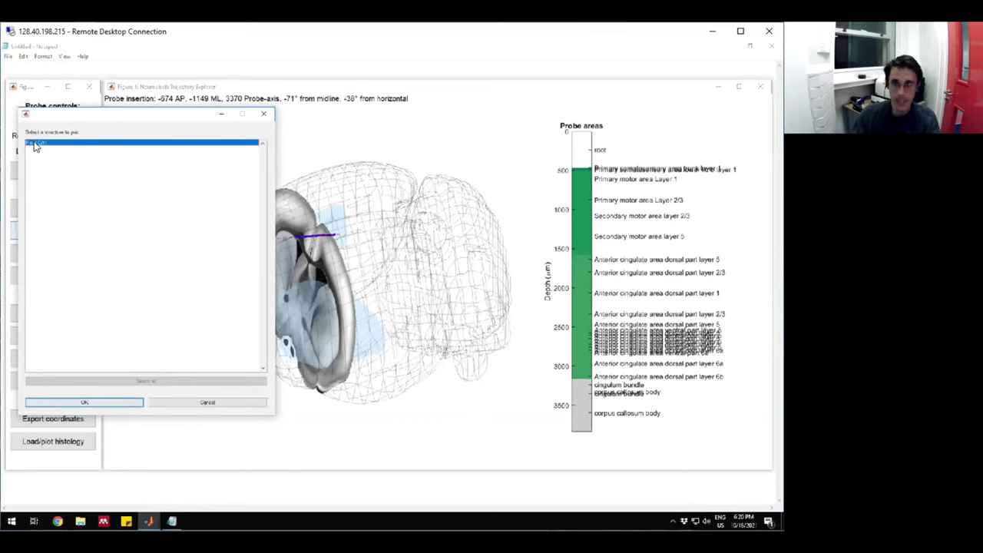
pyautogui.click(85, 401)
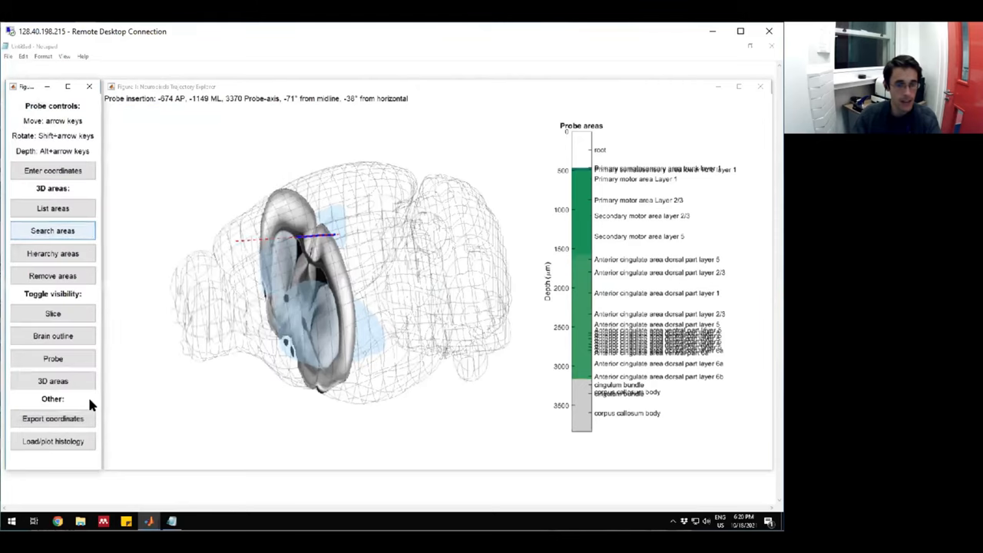
pyautogui.moveTo(406, 268)
pyautogui.mouseDown()
pyautogui.moveTo(342, 317)
pyautogui.moveTo(389, 334)
pyautogui.moveTo(69, 253)
pyautogui.mouseUp()
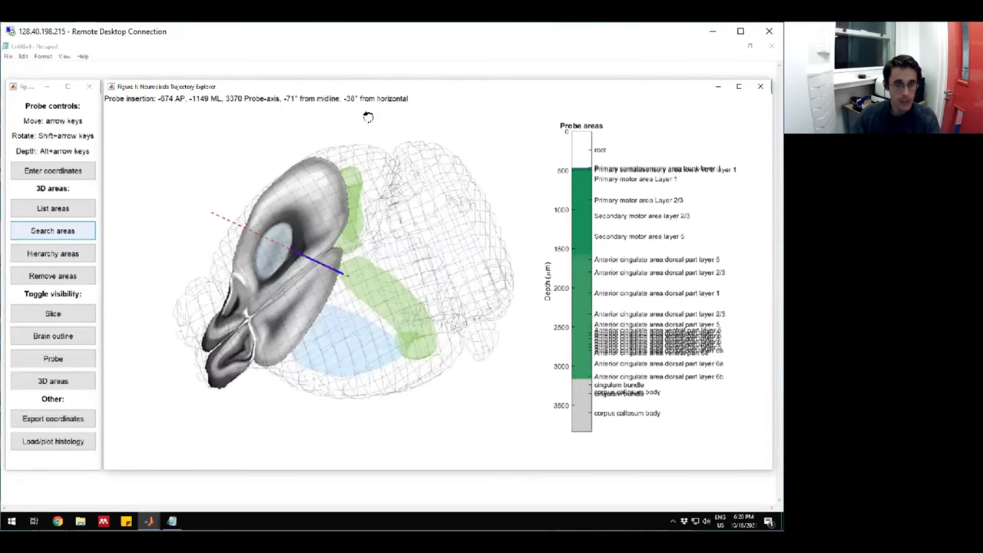
# Step: Browse the atlas hierarchy down through CH > CTX > CTXpl > Isocortex > VIS
pyautogui.click(52, 254)
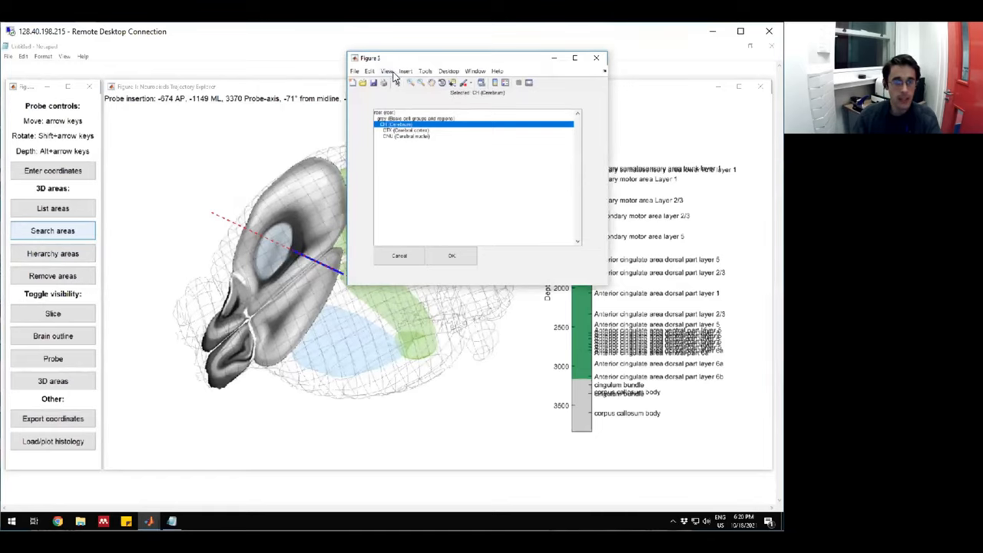
pyautogui.moveTo(407, 59); pyautogui.dragTo(99, 80)
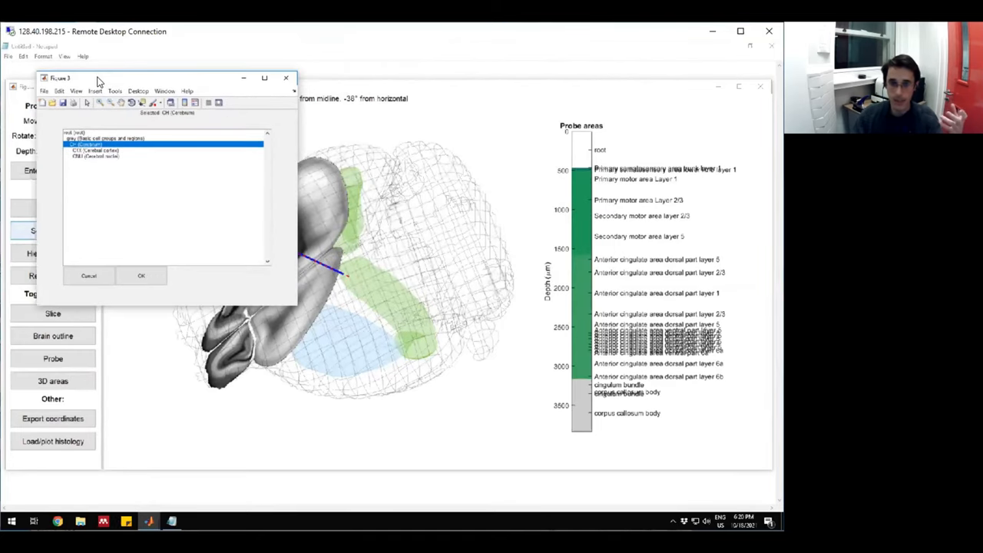
pyautogui.click(121, 150)
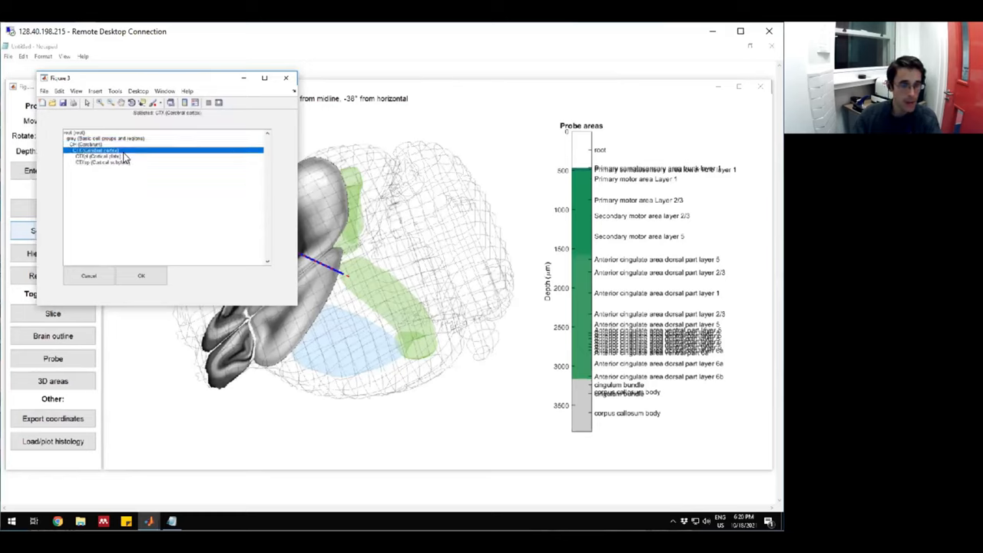
pyautogui.click(126, 157)
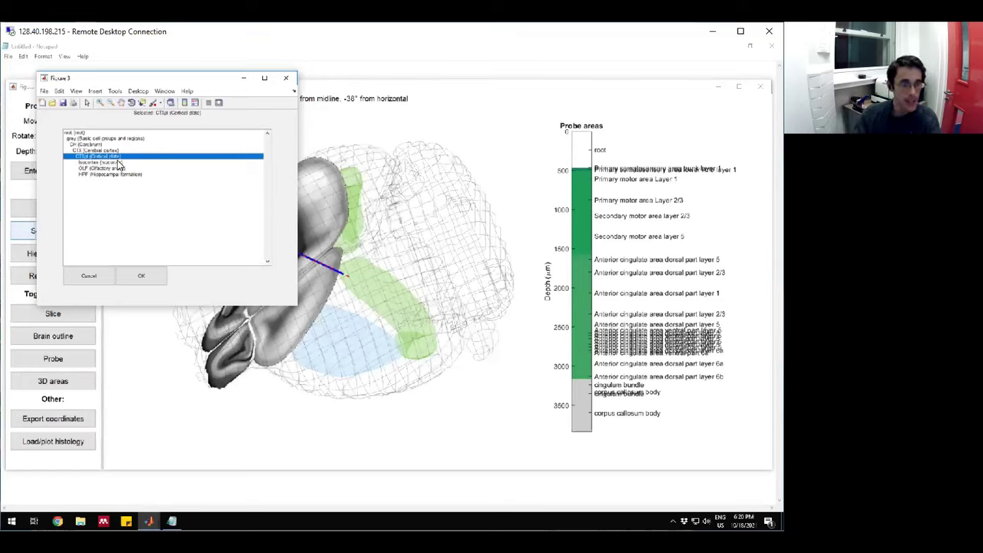
pyautogui.click(119, 163)
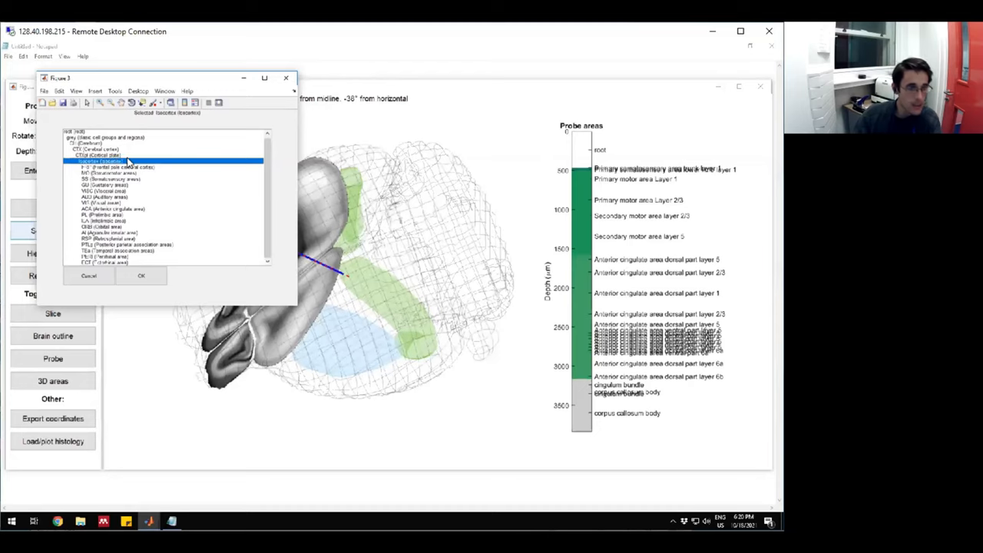
pyautogui.click(118, 202)
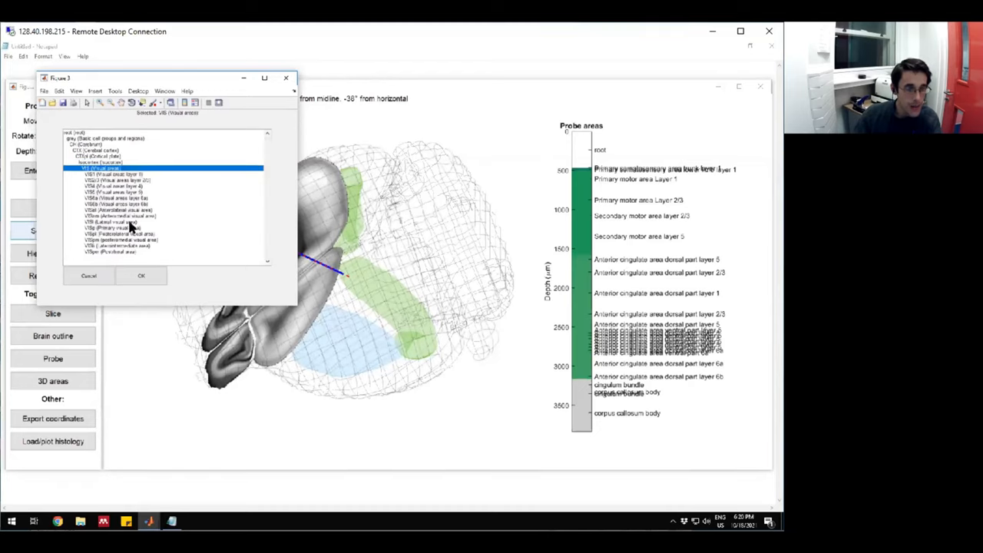
# Step: Plot VISp (Primary visual area) as teal 3D areas in both hemispheres
pyautogui.click(138, 229)
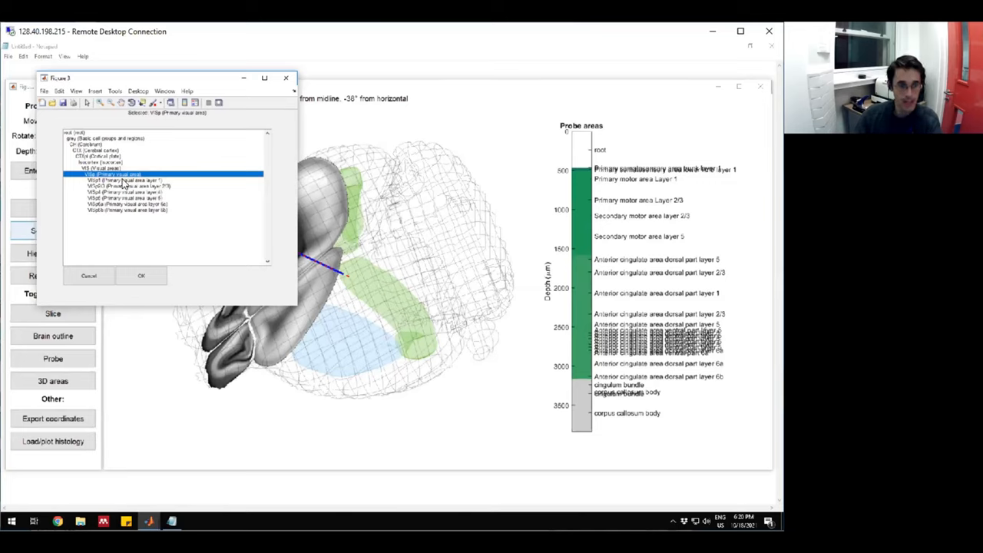
pyautogui.click(141, 276)
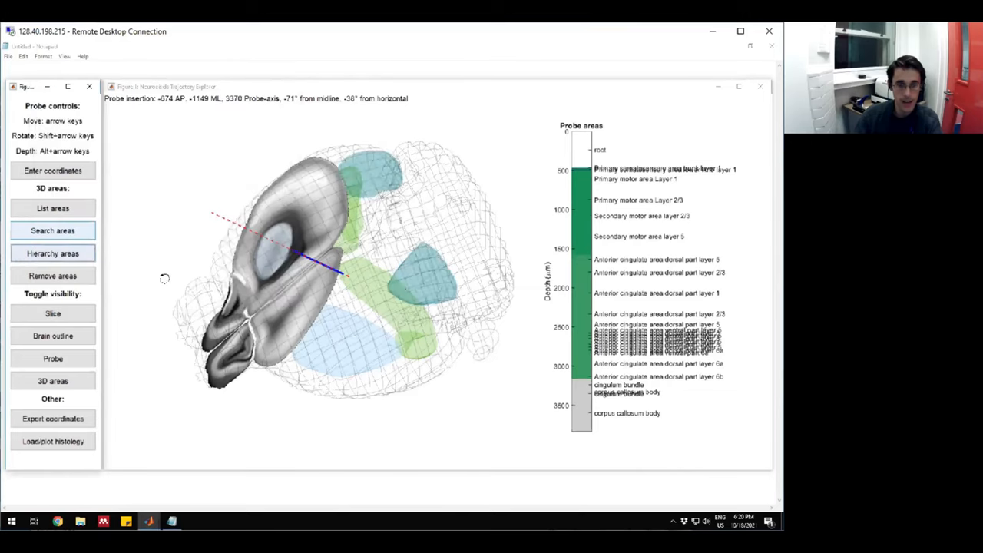
pyautogui.moveTo(400, 288)
pyautogui.mouseDown()
pyautogui.moveTo(390, 251)
pyautogui.moveTo(411, 253)
pyautogui.moveTo(369, 246)
pyautogui.moveTo(343, 265)
pyautogui.moveTo(424, 259)
pyautogui.mouseUp()
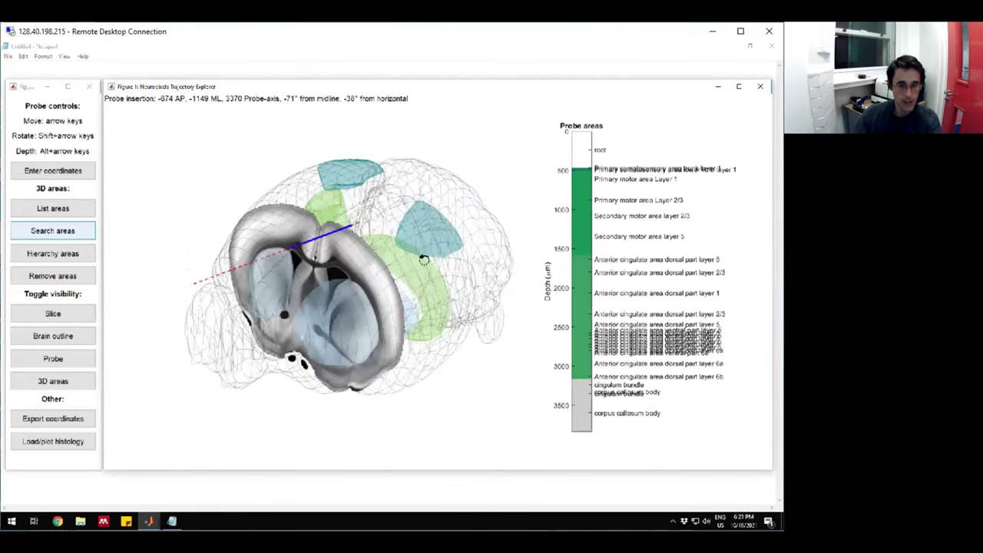
pyautogui.click(53, 275)
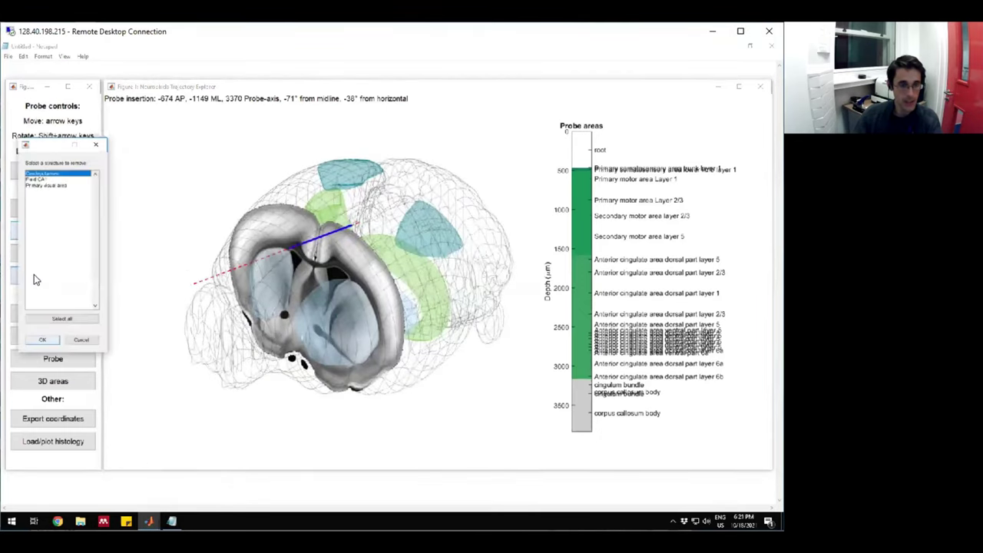
pyautogui.doubleClick(47, 182)
pyautogui.moveTo(407, 308); pyautogui.dragTo(278, 404)
pyautogui.moveTo(307, 307); pyautogui.dragTo(146, 292)
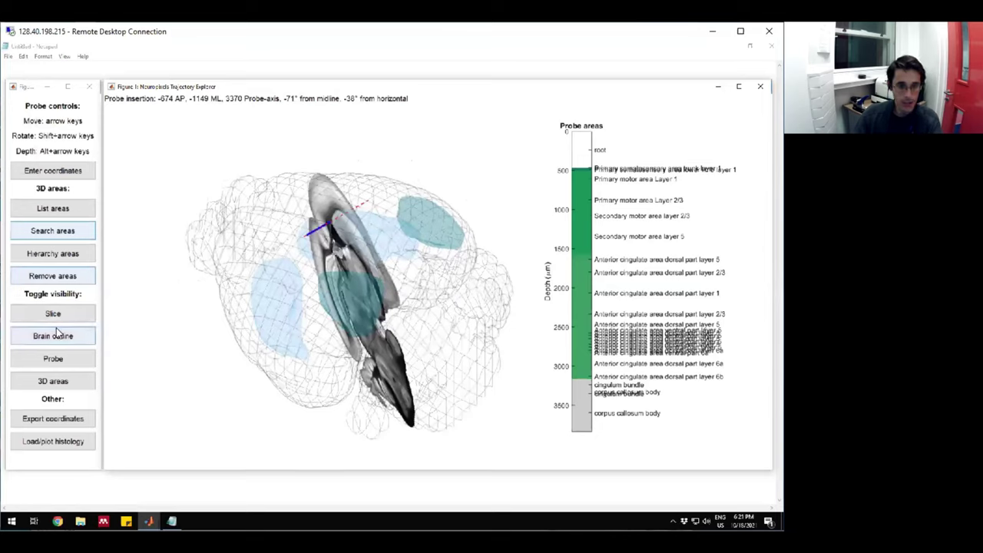
# Step: Show the histology slice through the probe and view the brain from above
pyautogui.moveTo(430, 304)
pyautogui.mouseDown()
pyautogui.moveTo(374, 311)
pyautogui.moveTo(421, 318)
pyautogui.moveTo(370, 234)
pyautogui.mouseUp()
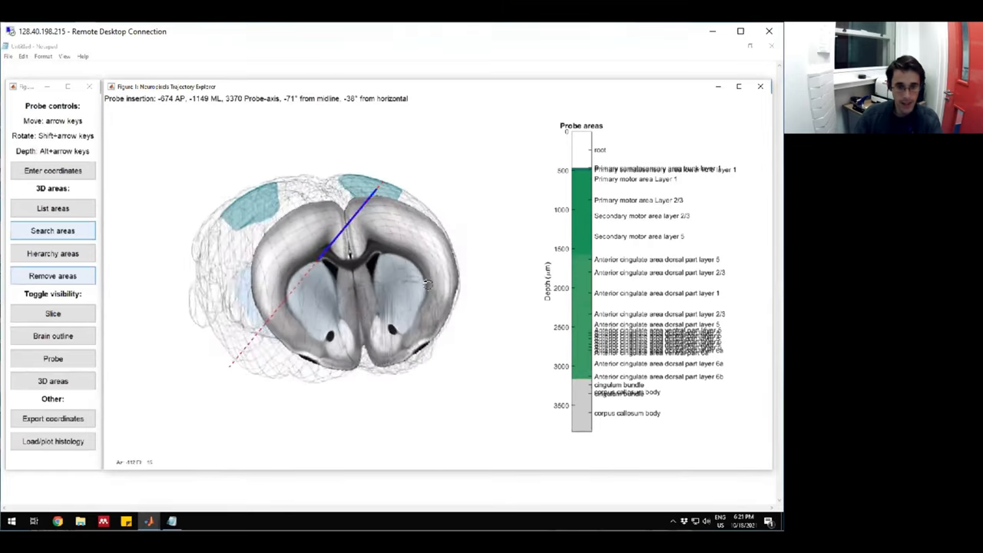
pyautogui.moveTo(355, 263)
pyautogui.mouseDown()
pyautogui.moveTo(336, 256)
pyautogui.moveTo(445, 273)
pyautogui.mouseUp()
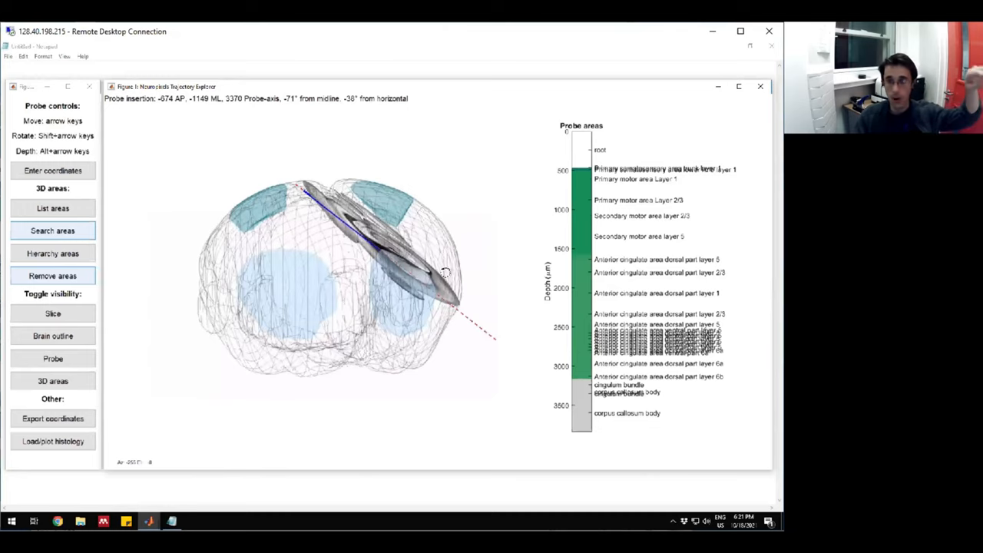
pyautogui.press('s')
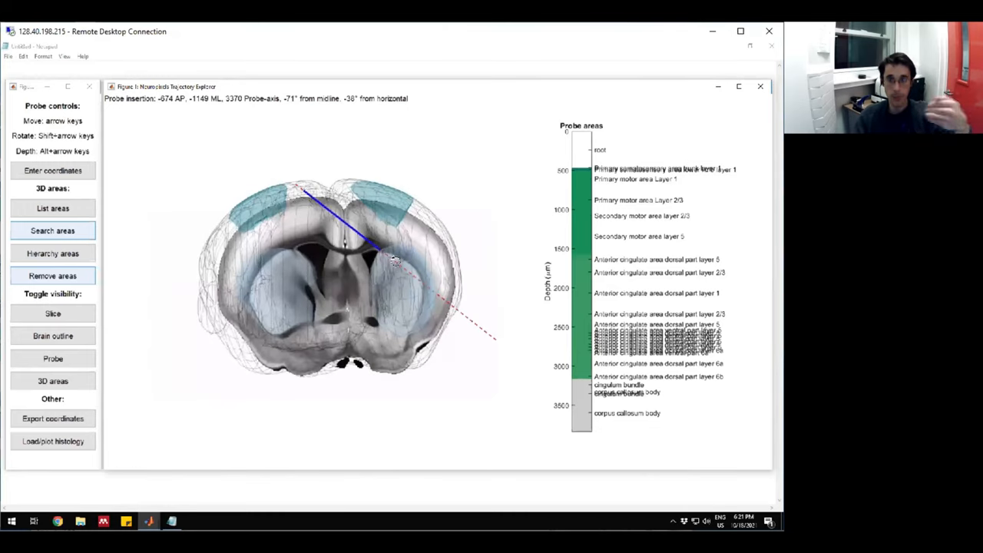
pyautogui.moveTo(349, 269); pyautogui.dragTo(504, 298)
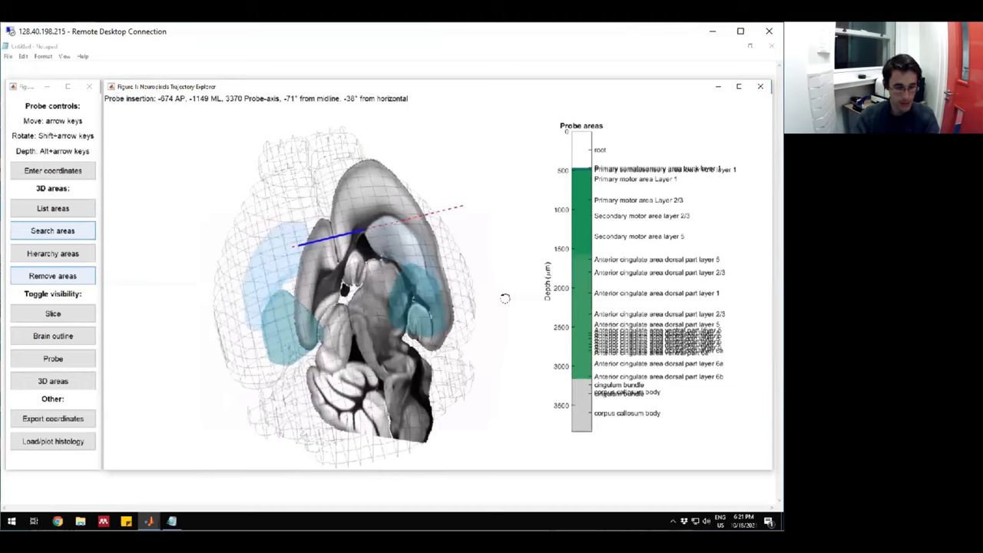
# Step: Rotate the probe to -75° from midline and -53° from horizontal at -794 AP, -1409 ML
pyautogui.hotkey('shift', 'Left')
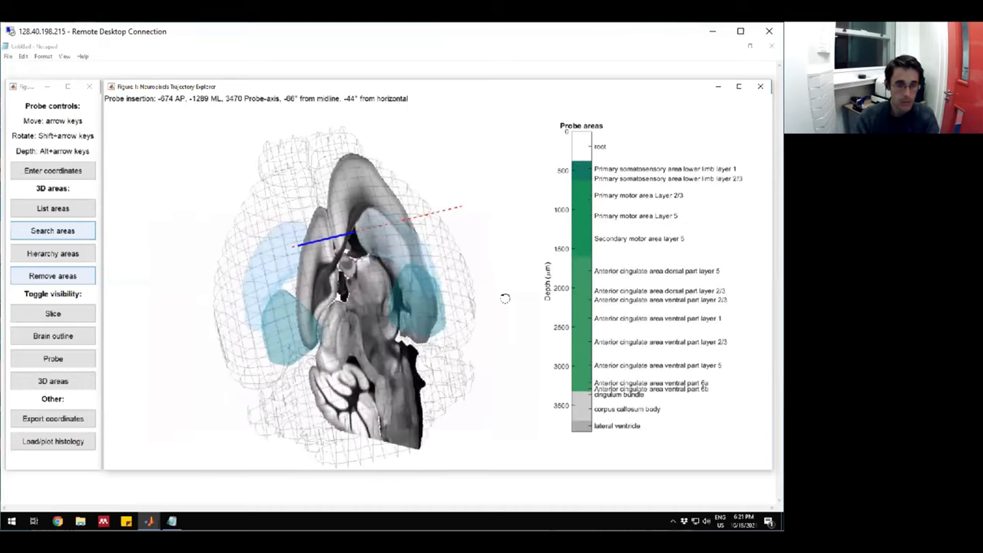
pyautogui.hotkey('shift', 'Left')
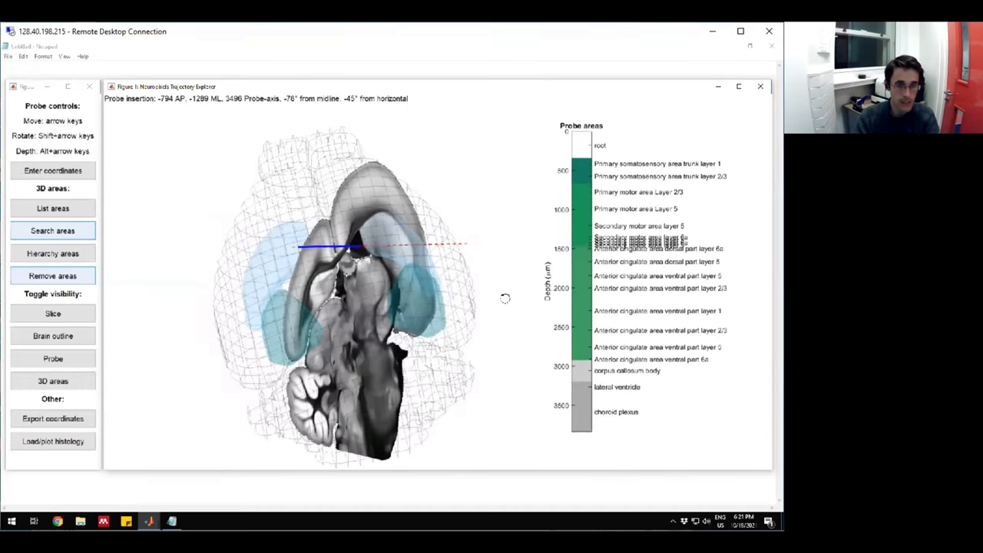
pyautogui.hotkey('shift', 'Up')
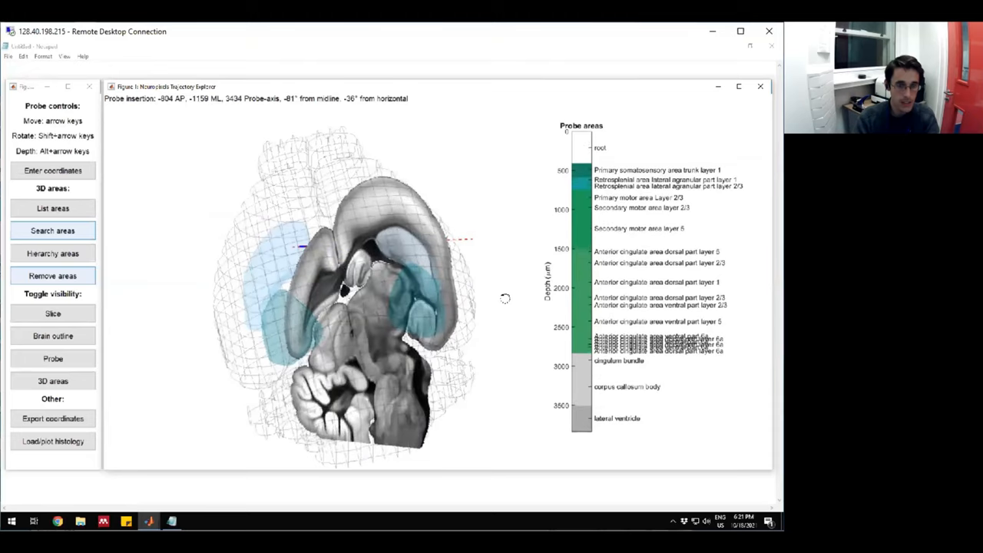
pyautogui.hotkey('shift', 'Up')
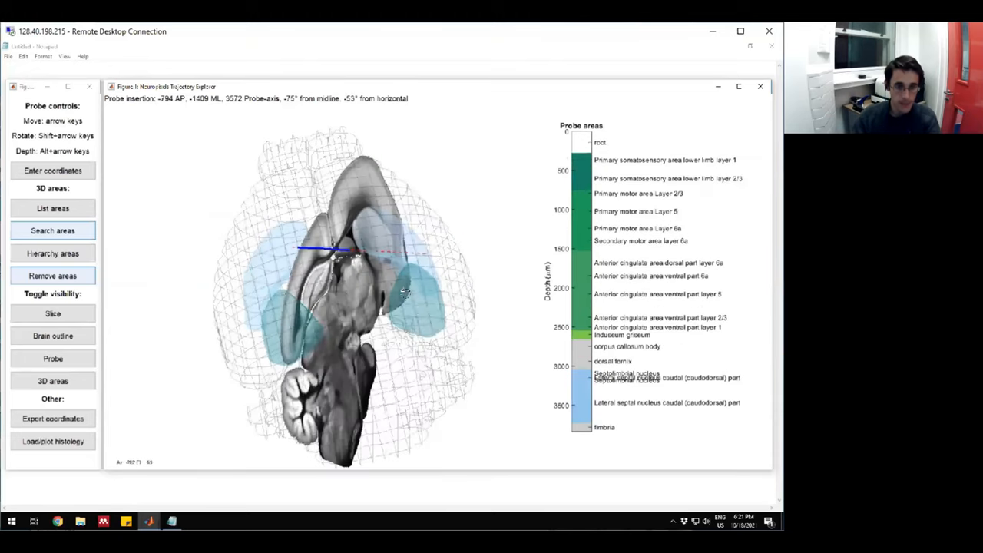
pyautogui.moveTo(504, 298)
pyautogui.mouseDown()
pyautogui.moveTo(376, 295)
pyautogui.moveTo(414, 328)
pyautogui.moveTo(323, 311)
pyautogui.moveTo(394, 309)
pyautogui.mouseUp()
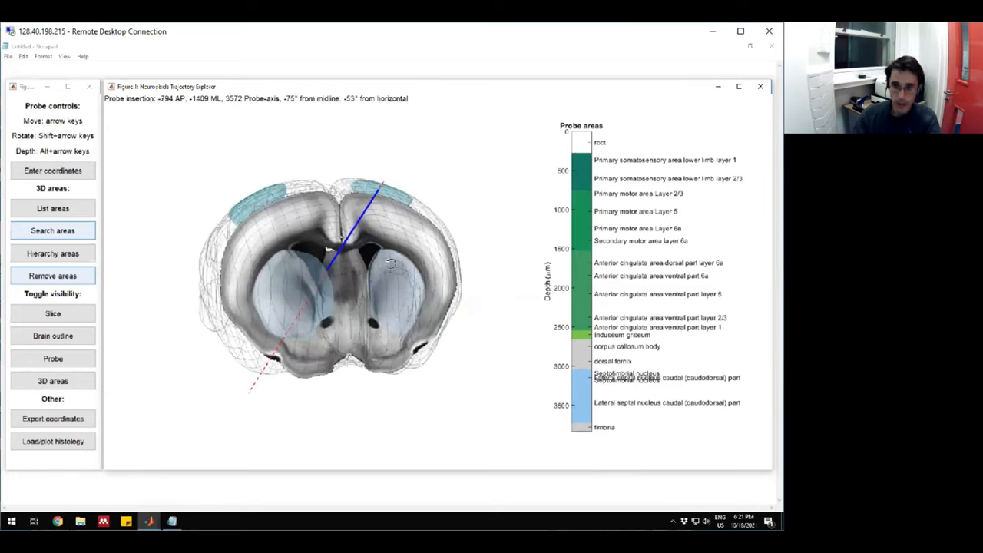
pyautogui.moveTo(390, 263); pyautogui.dragTo(375, 273)
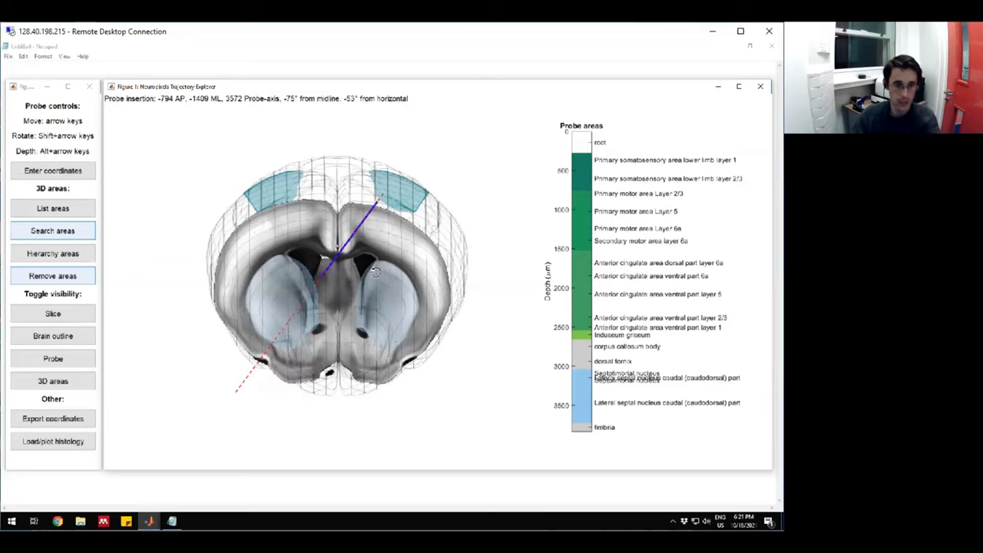
# Step: Cycle the slice through histology and coloured atlas modes, leaving it hidden
pyautogui.click(82, 313)
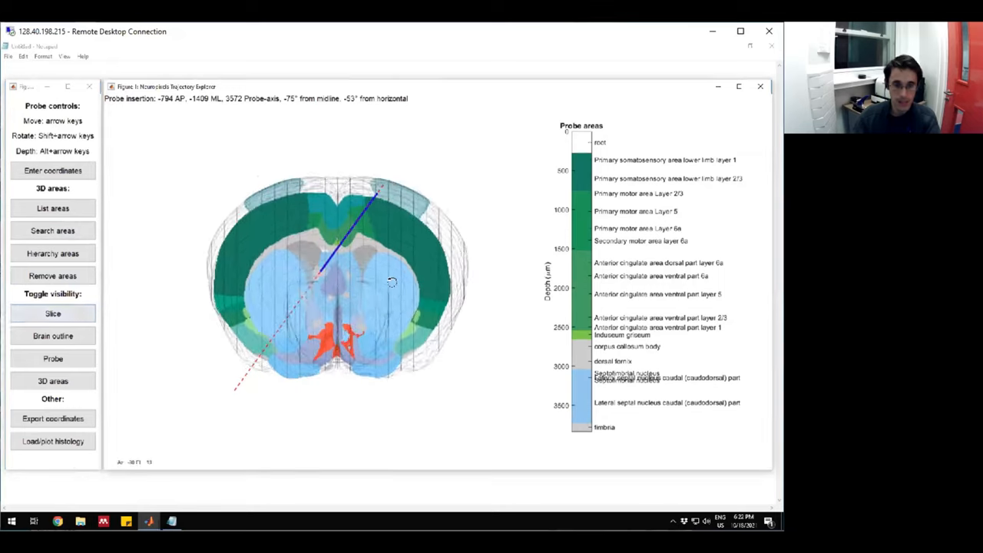
pyautogui.moveTo(390, 294); pyautogui.dragTo(391, 281)
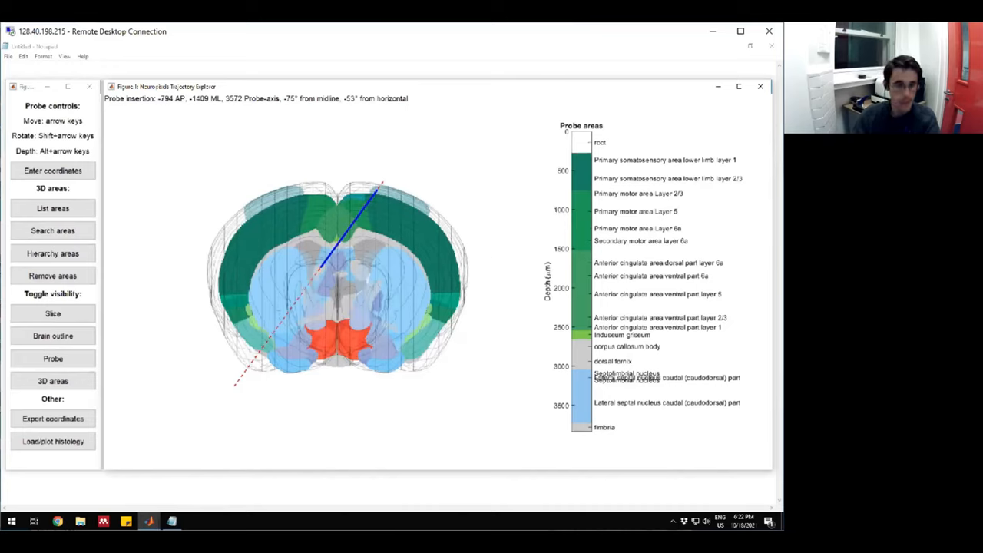
pyautogui.click(53, 313)
pyautogui.click(59, 317)
pyautogui.click(59, 317)
pyautogui.click(60, 317)
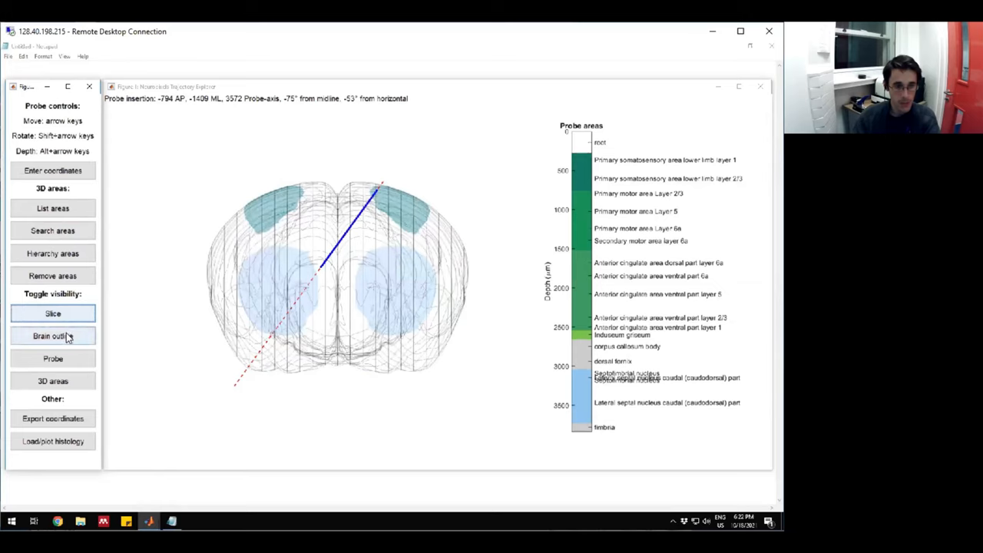
# Step: Test the Brain outline, Probe and 3D areas toggles, leaving all three visible
pyautogui.click(53, 335)
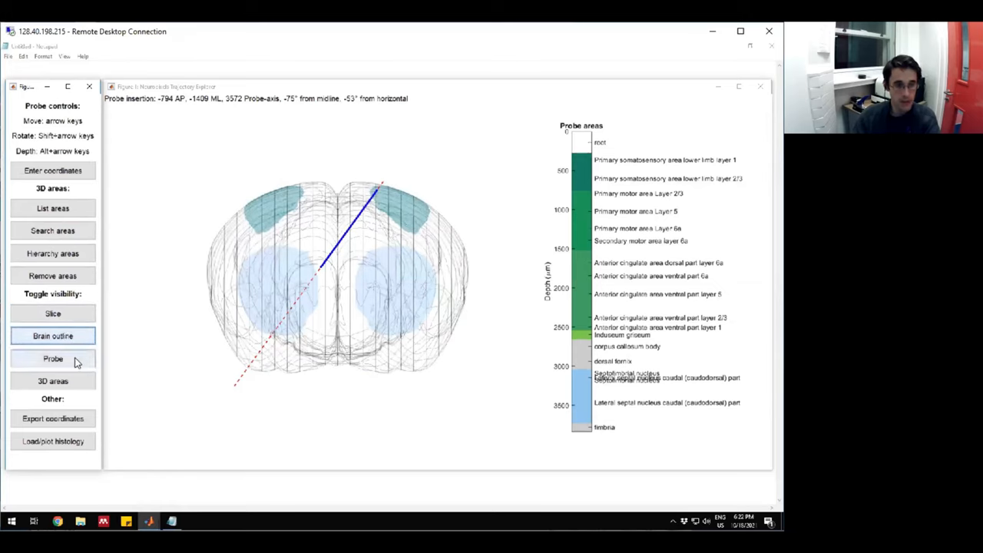
pyautogui.click(53, 359)
pyautogui.click(75, 380)
pyautogui.click(75, 380)
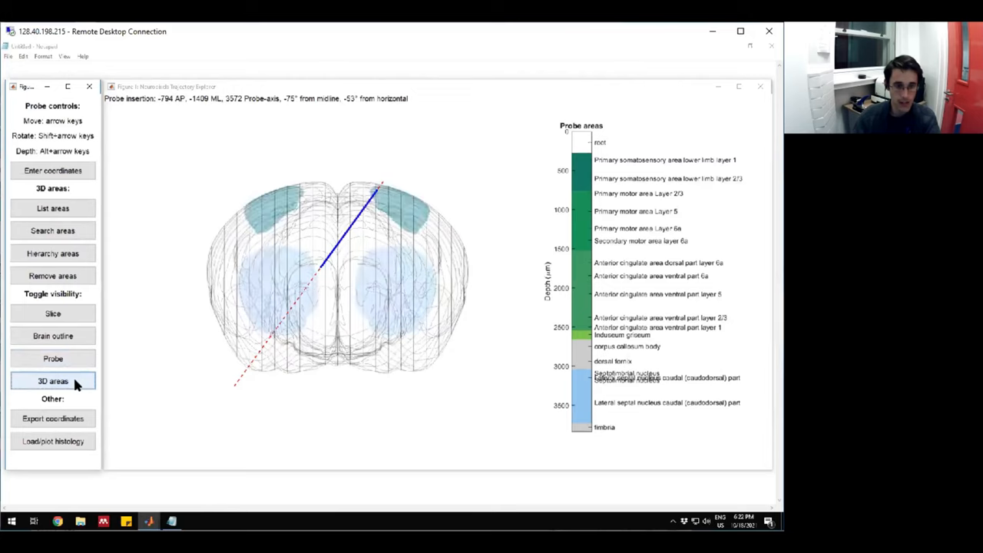
pyautogui.moveTo(117, 358); pyautogui.dragTo(230, 323)
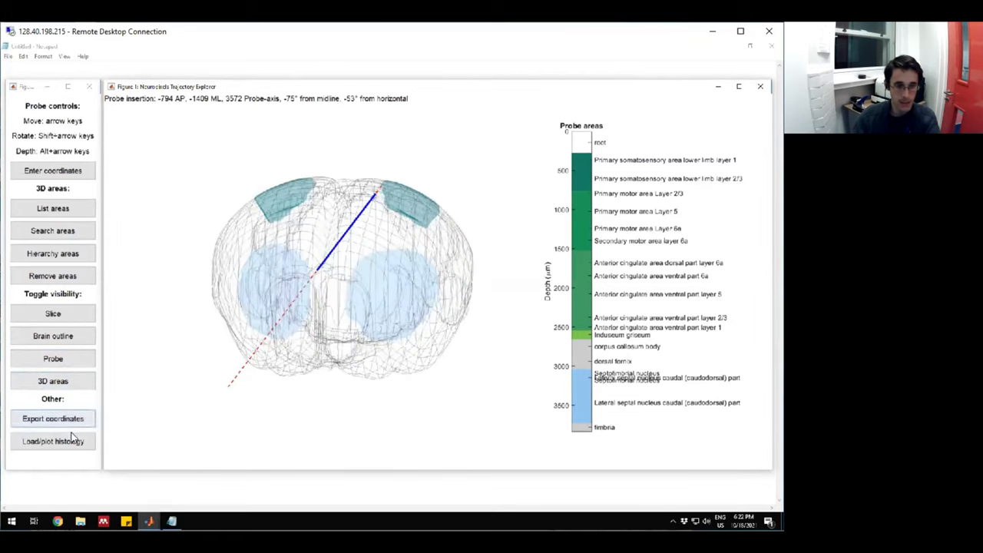
pyautogui.moveTo(438, 278); pyautogui.dragTo(403, 288)
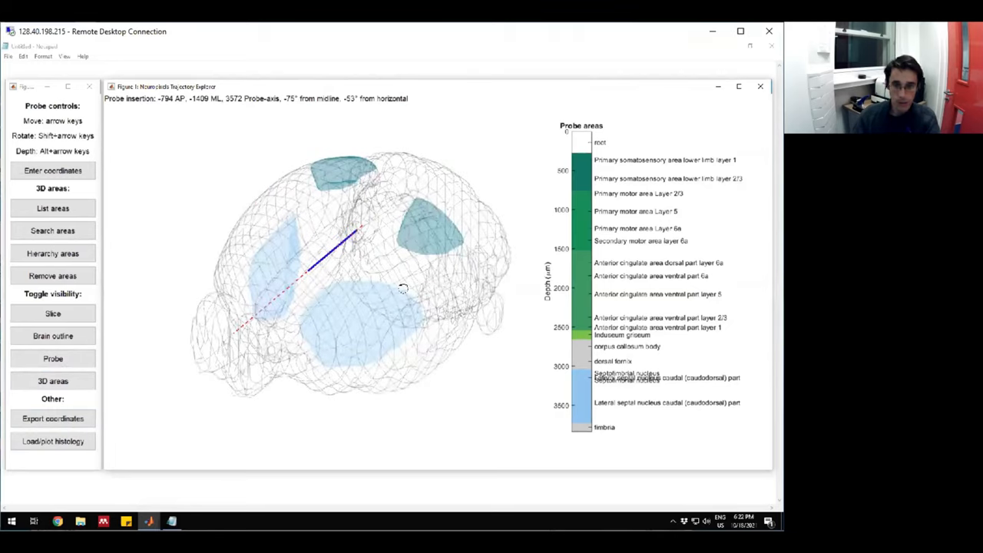
# Step: Move the probe posterior and lateral over visual cortex, viewed from above
pyautogui.moveTo(420, 255)
pyautogui.mouseDown()
pyautogui.moveTo(278, 286)
pyautogui.moveTo(254, 260)
pyautogui.mouseUp()
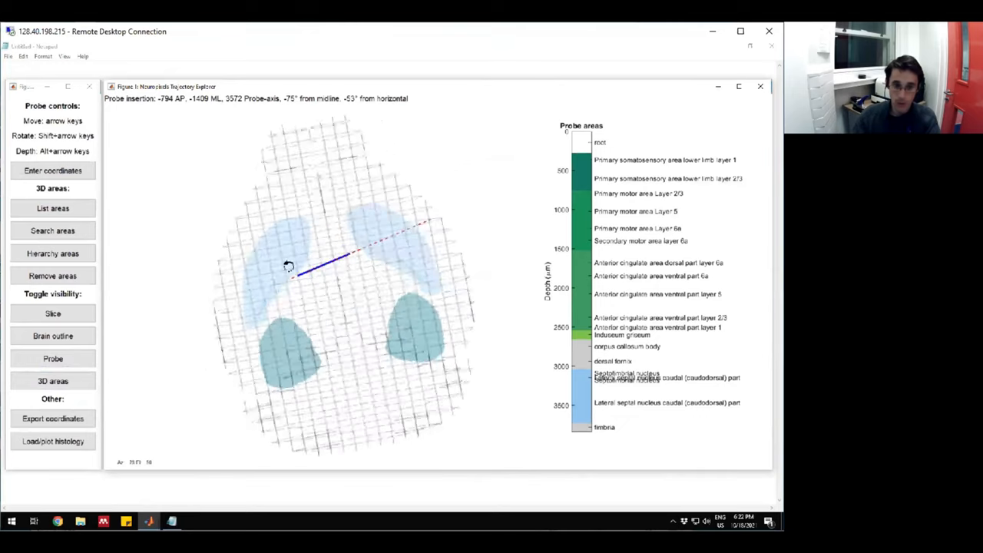
pyautogui.moveTo(254, 259)
pyautogui.mouseDown()
pyautogui.moveTo(351, 286)
pyautogui.moveTo(340, 301)
pyautogui.mouseUp()
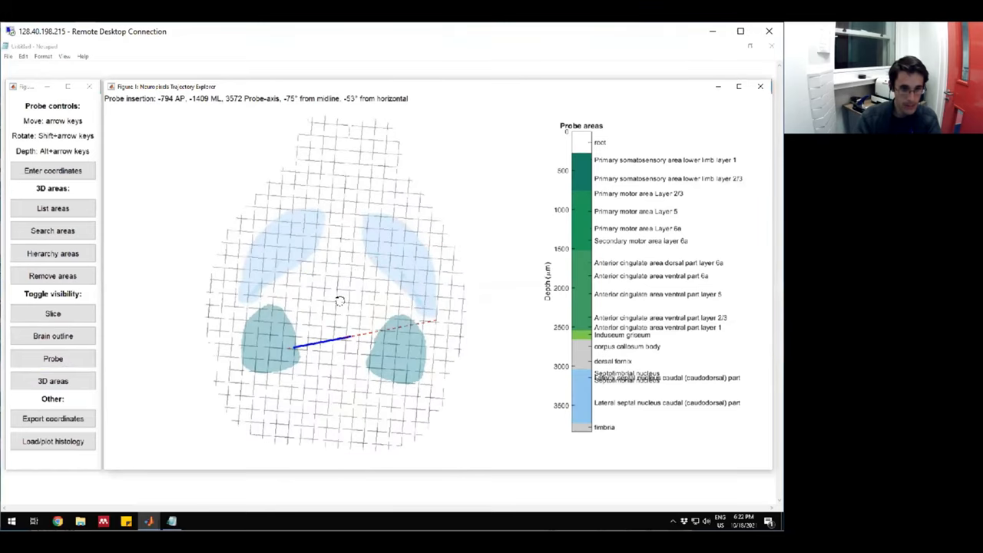
pyautogui.press('Up')
pyautogui.press('Left')
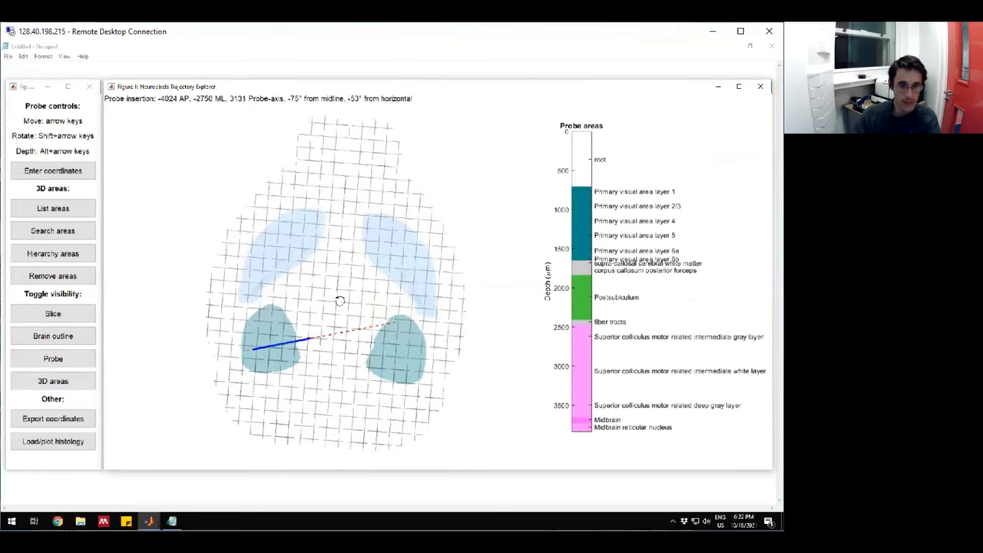
pyautogui.moveTo(313, 321); pyautogui.dragTo(324, 257)
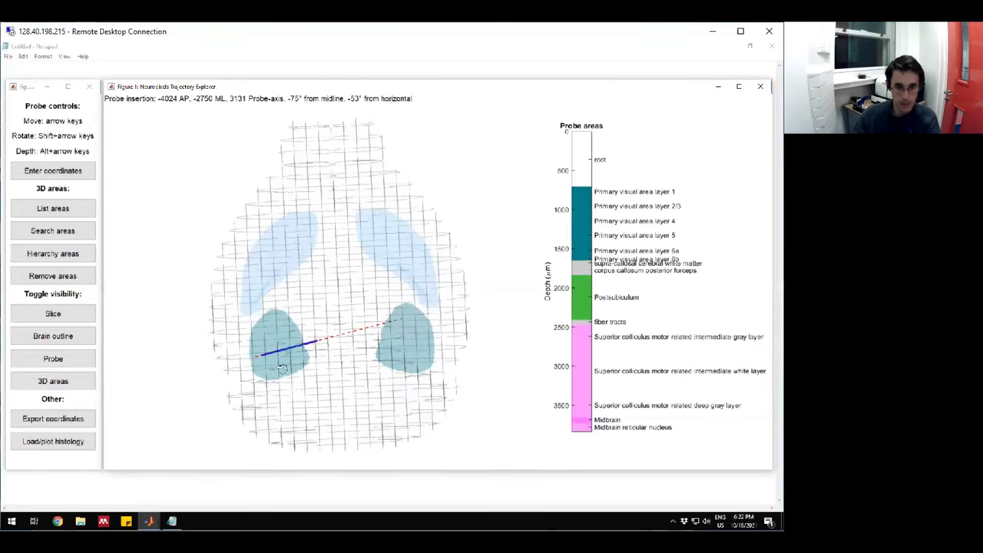
pyautogui.moveTo(286, 373)
pyautogui.mouseDown()
pyautogui.moveTo(393, 328)
pyautogui.moveTo(385, 326)
pyautogui.mouseUp()
# Step: Rotate the probe to -16° from midline and -49° from horizontal at -3403 AP, -3174 ML
pyautogui.hotkey('shift', 'Left')
pyautogui.hotkey('shift', 'Left')
pyautogui.hotkey('shift', 'Left')
pyautogui.hotkey('shift', 'Left')
pyautogui.hotkey('shift', 'Left')
pyautogui.hotkey('shift', 'Left')
pyautogui.hotkey('shift', 'Left')
pyautogui.hotkey('shift', 'Left')
pyautogui.hotkey('shift', 'Left')
pyautogui.hotkey('shift', 'Left')
pyautogui.hotkey('shift', 'Left')
pyautogui.hotkey('shift', 'Up')
pyautogui.hotkey('shift', 'Up')
pyautogui.hotkey('shift', 'Up')
pyautogui.hotkey('shift', 'Left')
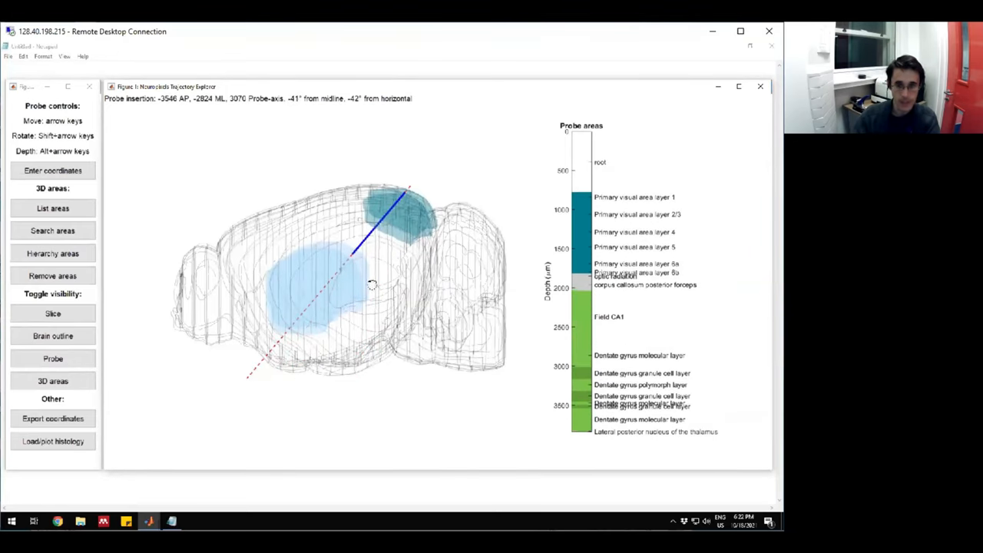
pyautogui.moveTo(490, 247); pyautogui.dragTo(389, 318)
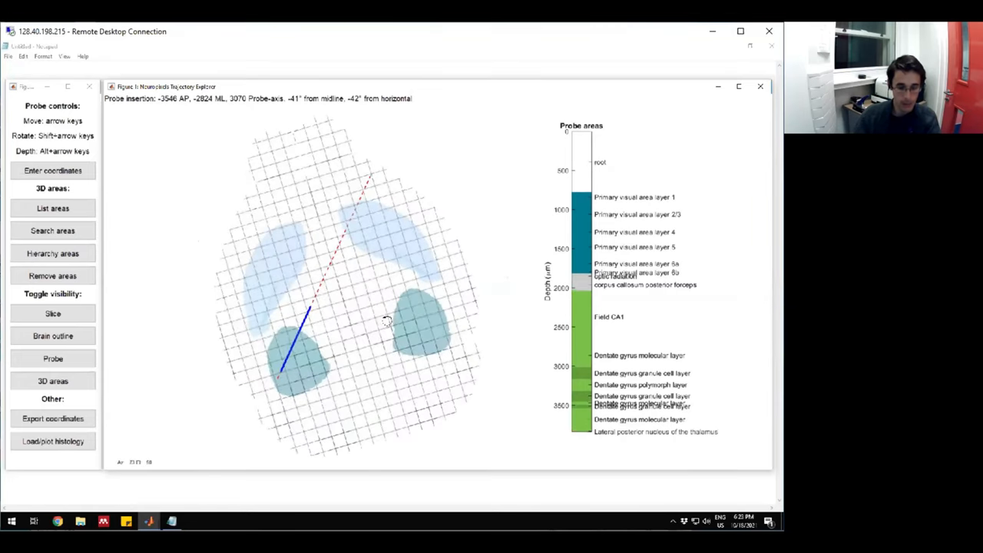
pyautogui.moveTo(386, 321); pyautogui.dragTo(386, 321)
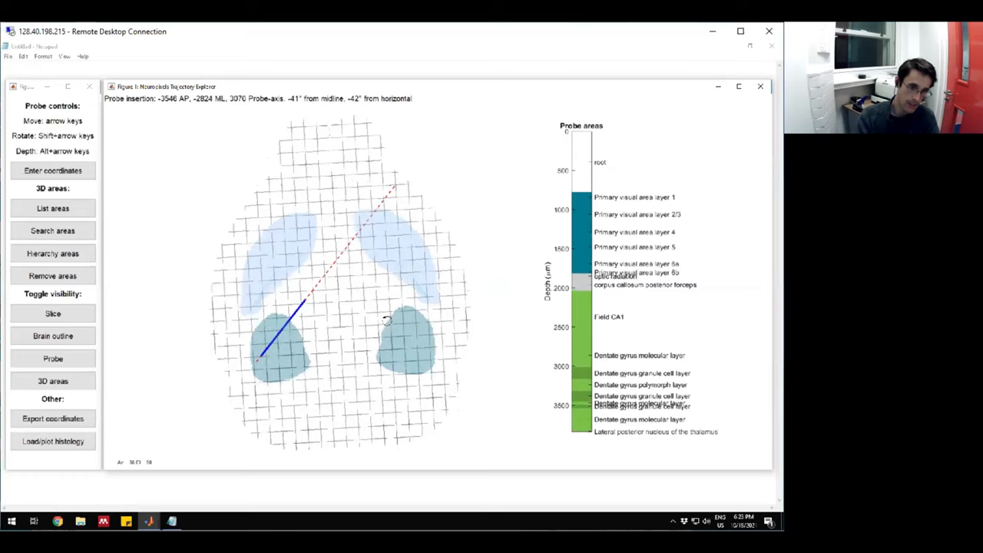
pyautogui.hotkey('shift', 'Right')
pyautogui.hotkey('shift', 'Right')
pyautogui.hotkey('shift', 'Right')
pyautogui.hotkey('shift', 'Right')
pyautogui.hotkey('shift', 'Right')
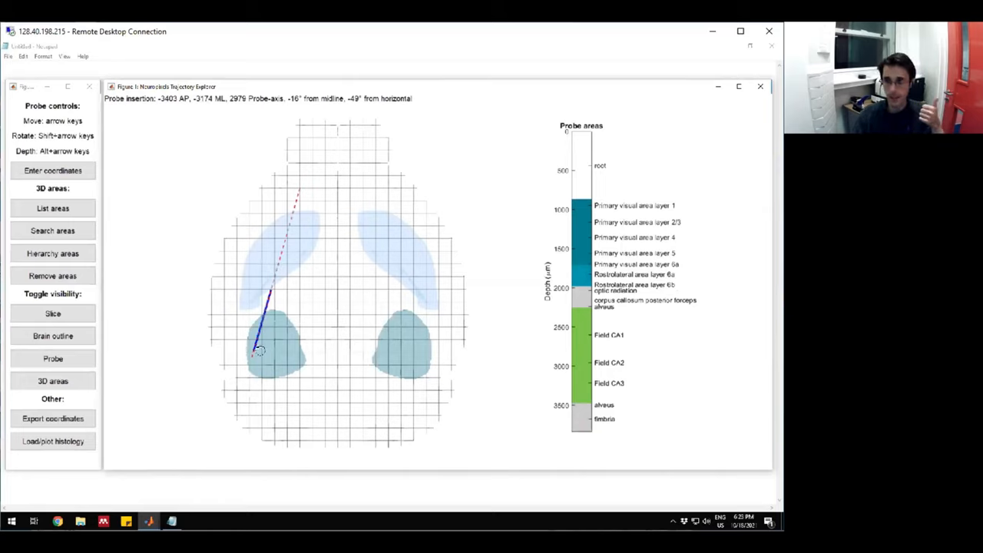
pyautogui.moveTo(290, 359); pyautogui.dragTo(394, 311)
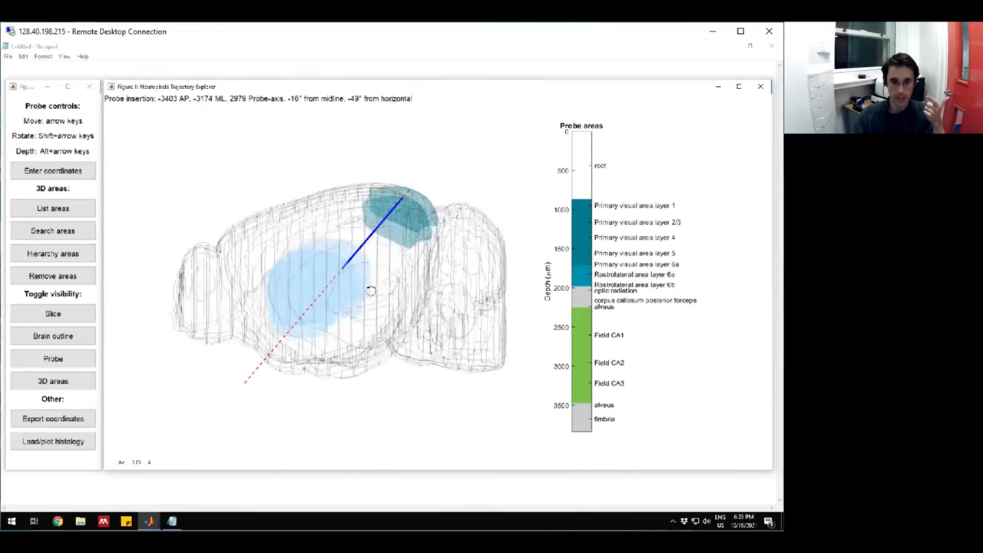
pyautogui.moveTo(410, 263)
pyautogui.mouseDown()
pyautogui.moveTo(289, 275)
pyautogui.moveTo(307, 254)
pyautogui.mouseUp()
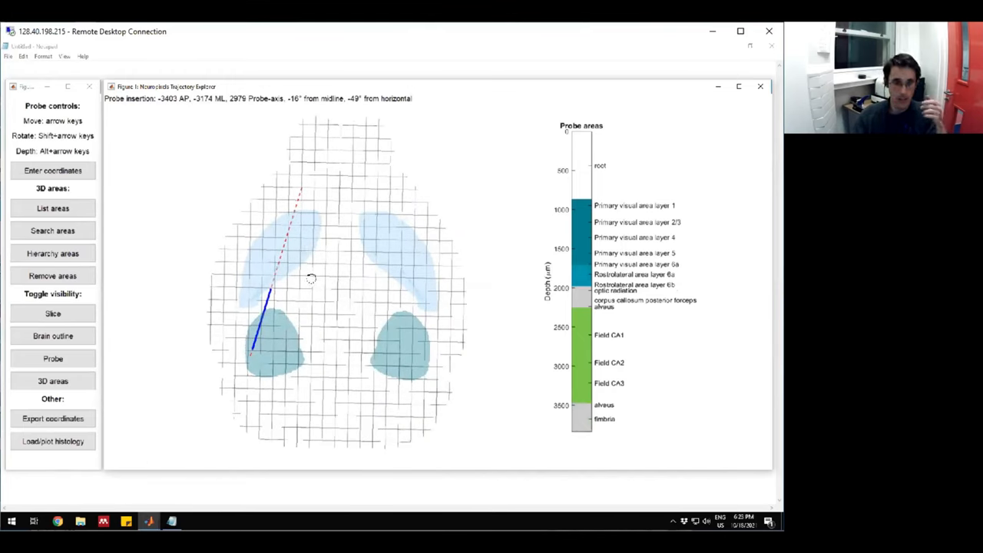
pyautogui.moveTo(307, 261)
pyautogui.mouseDown()
pyautogui.moveTo(323, 310)
pyautogui.moveTo(292, 321)
pyautogui.moveTo(358, 271)
pyautogui.moveTo(419, 295)
pyautogui.moveTo(516, 306)
pyautogui.moveTo(395, 303)
pyautogui.moveTo(439, 333)
pyautogui.moveTo(503, 311)
pyautogui.moveTo(407, 308)
pyautogui.mouseUp()
# Step: Bring the probe roughly parallel to the midline, about 4° off
pyautogui.doubleClick(400, 321)
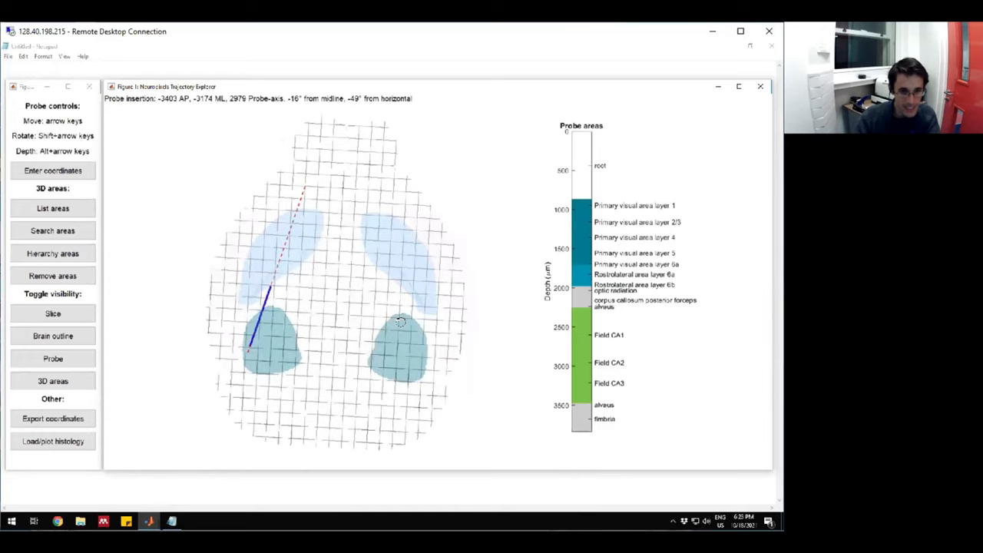
pyautogui.hotkey('shift', 'Left')
pyautogui.hotkey('shift', 'Left')
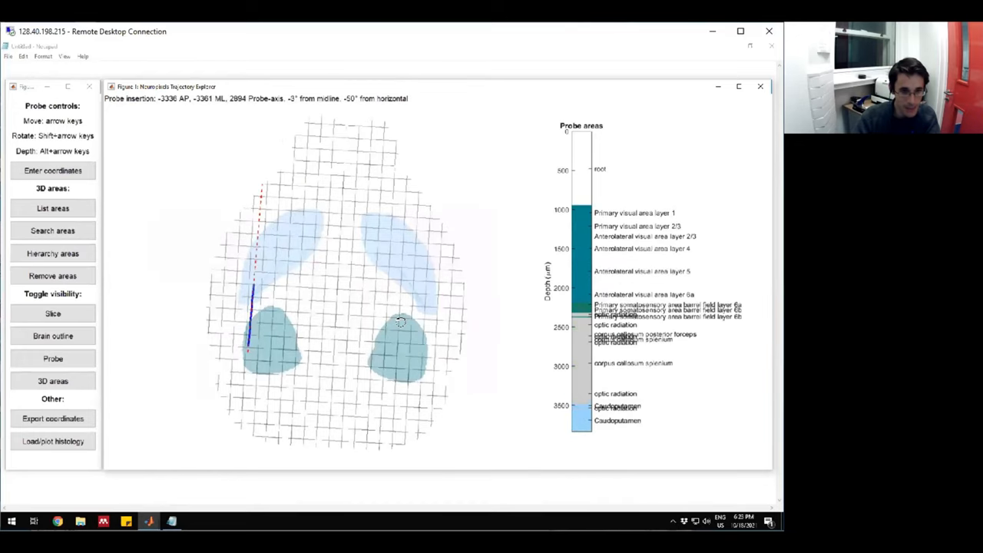
pyautogui.hotkey('shift', 'Left')
pyautogui.hotkey('shift', 'Left')
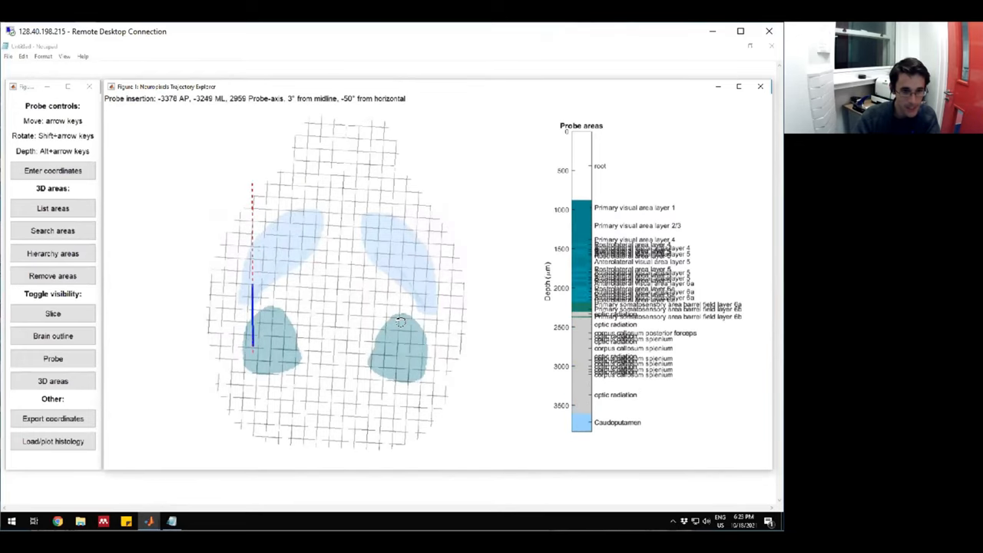
pyautogui.hotkey('shift', 'Left')
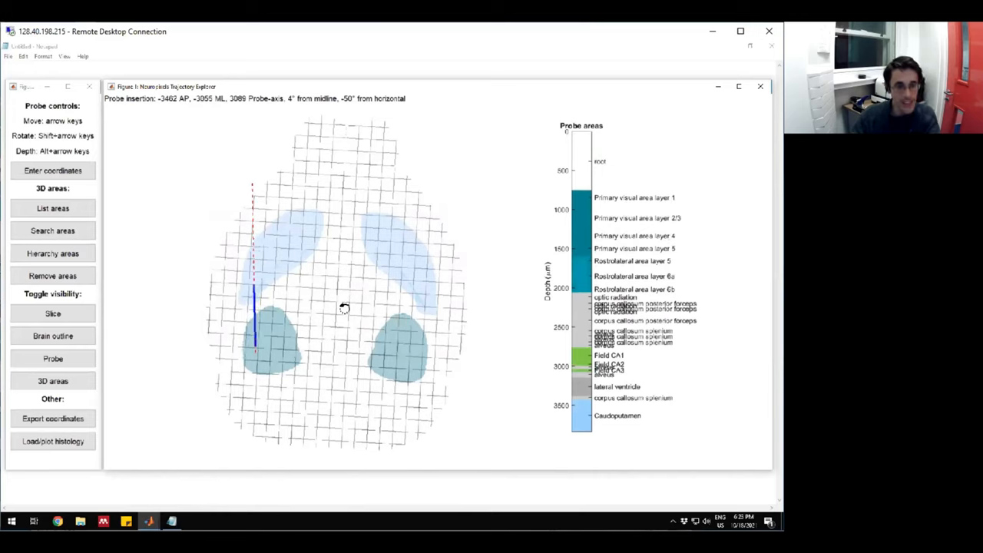
pyautogui.moveTo(389, 274)
pyautogui.mouseDown()
pyautogui.moveTo(486, 290)
pyautogui.moveTo(463, 251)
pyautogui.mouseUp()
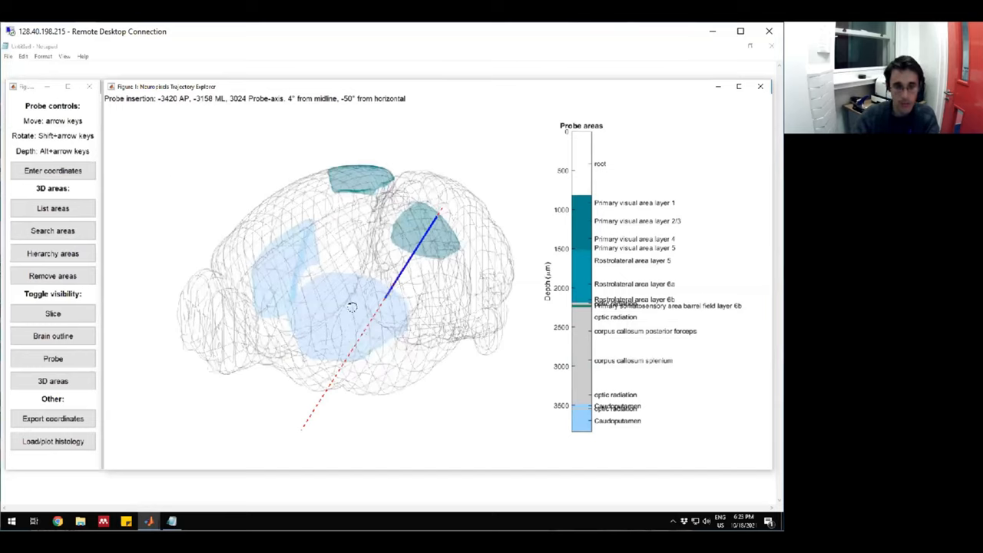
# Step: Advance the probe to depth 3824 so its tip reaches the caudoputamen
pyautogui.hotkey('alt', 'Down')
pyautogui.hotkey('alt', 'Down')
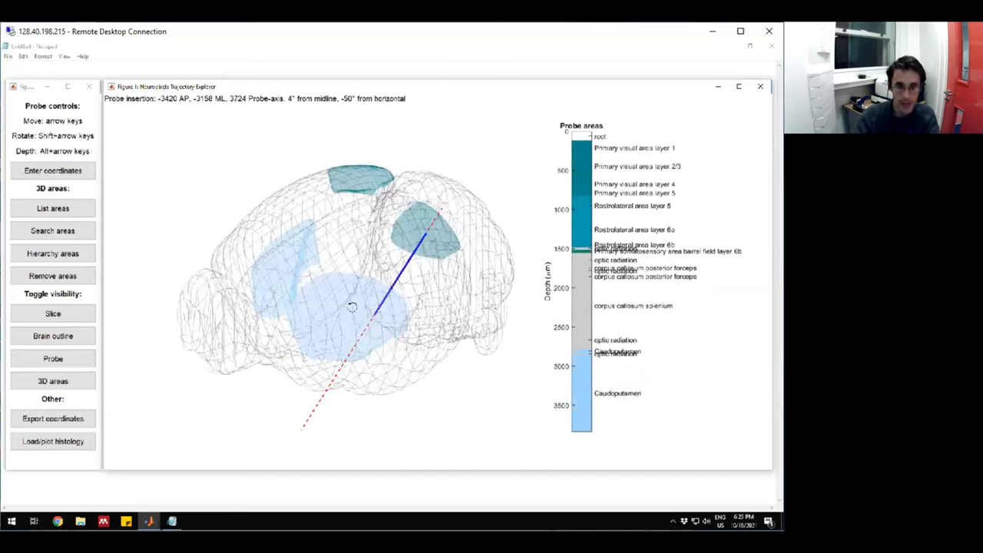
pyautogui.hotkey('alt', 'Down')
pyautogui.moveTo(332, 293); pyautogui.dragTo(344, 285)
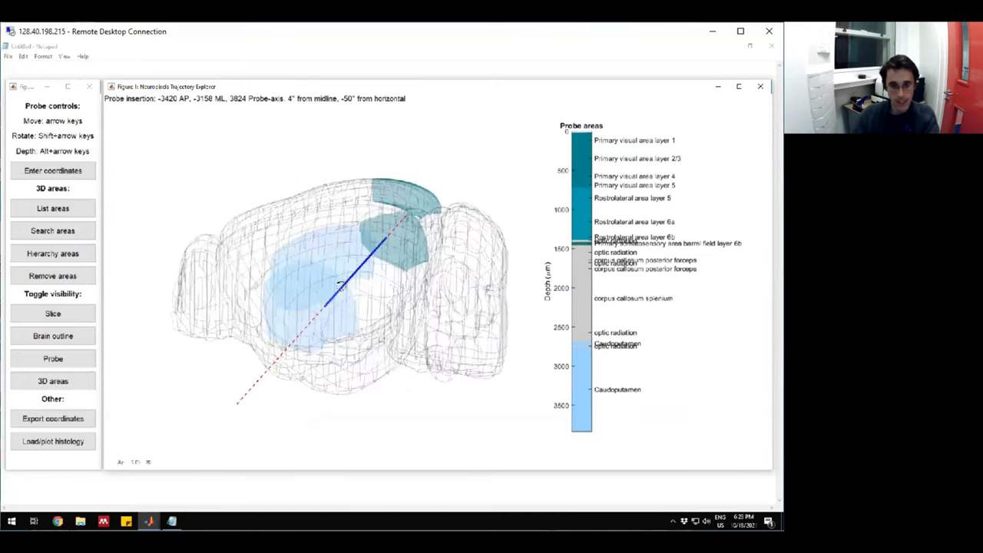
pyautogui.moveTo(411, 233); pyautogui.dragTo(391, 236)
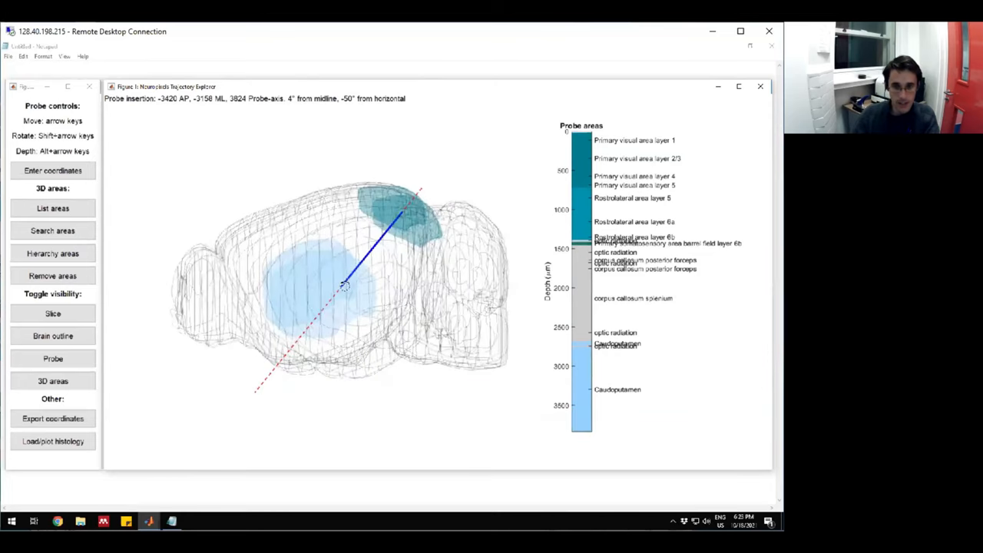
pyautogui.moveTo(343, 285); pyautogui.dragTo(341, 290)
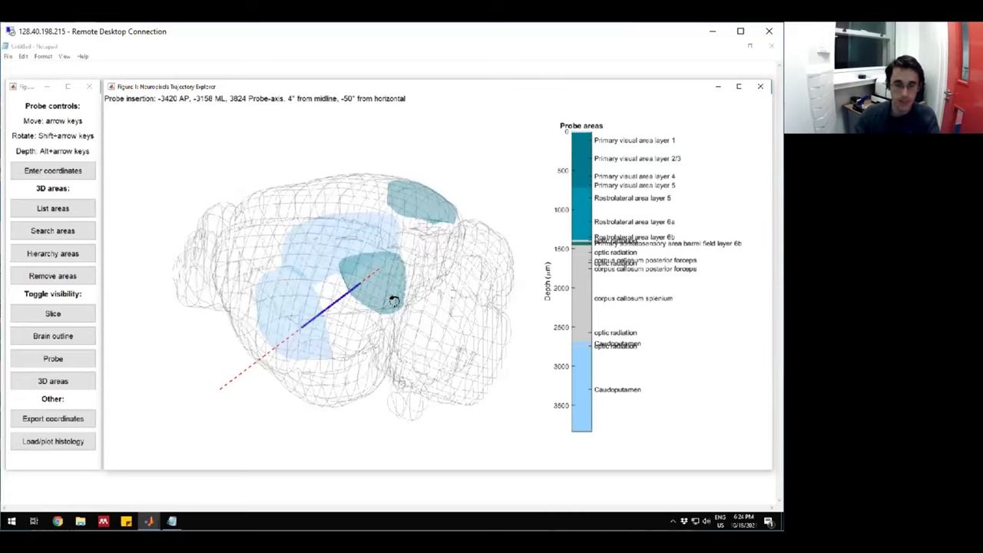
pyautogui.moveTo(386, 303)
pyautogui.mouseDown()
pyautogui.moveTo(421, 298)
pyautogui.moveTo(417, 315)
pyautogui.mouseUp()
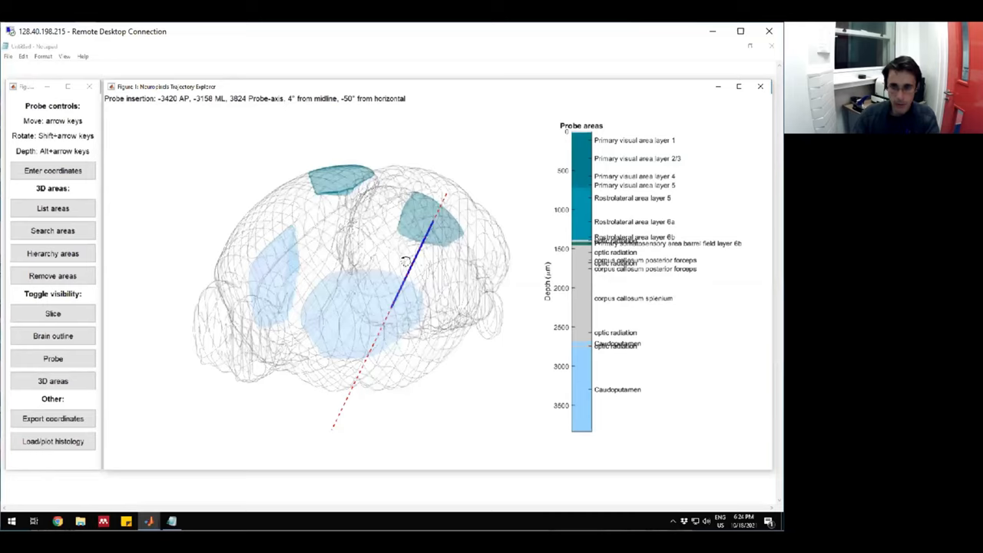
pyautogui.moveTo(407, 261)
pyautogui.mouseDown()
pyautogui.moveTo(421, 253)
pyautogui.moveTo(405, 261)
pyautogui.mouseUp()
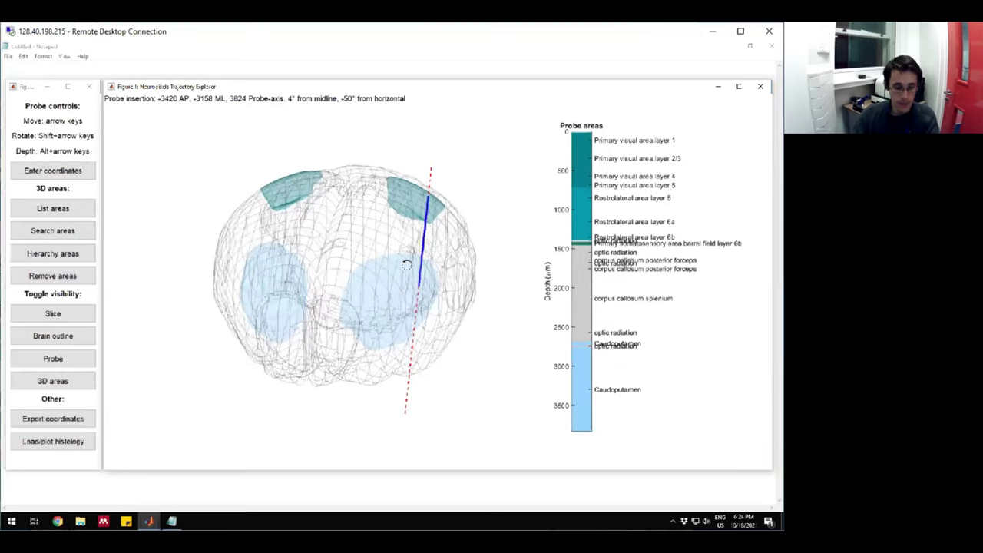
# Step: Show the atlas slice along the probe and shift the probe sideways along ML
pyautogui.click(52, 313)
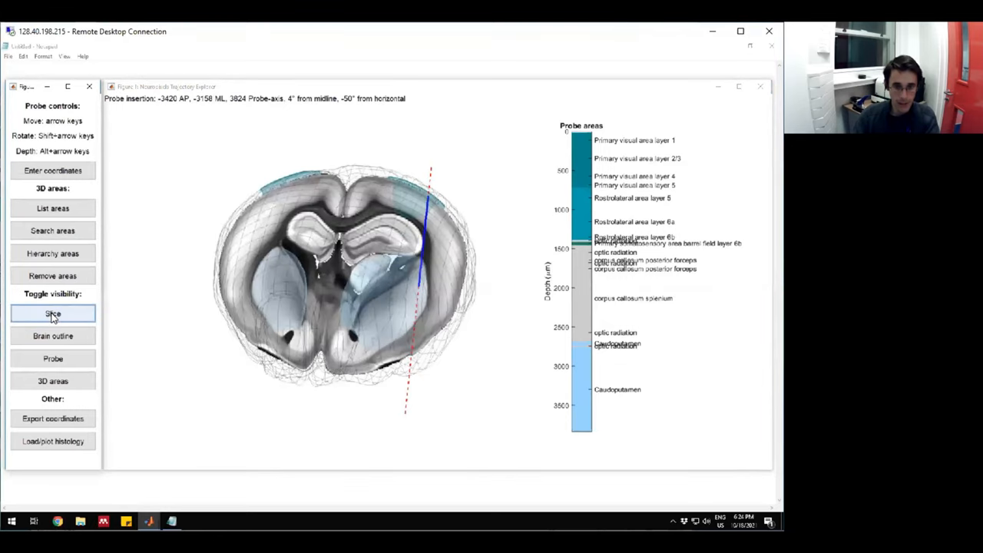
pyautogui.moveTo(452, 267); pyautogui.dragTo(396, 298)
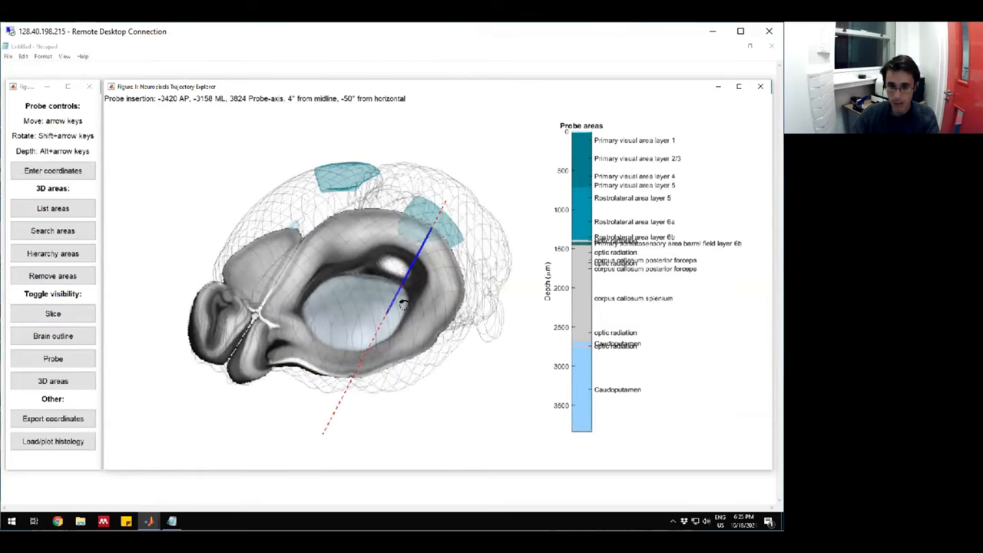
pyautogui.moveTo(434, 307)
pyautogui.mouseDown()
pyautogui.moveTo(398, 296)
pyautogui.moveTo(414, 267)
pyautogui.mouseUp()
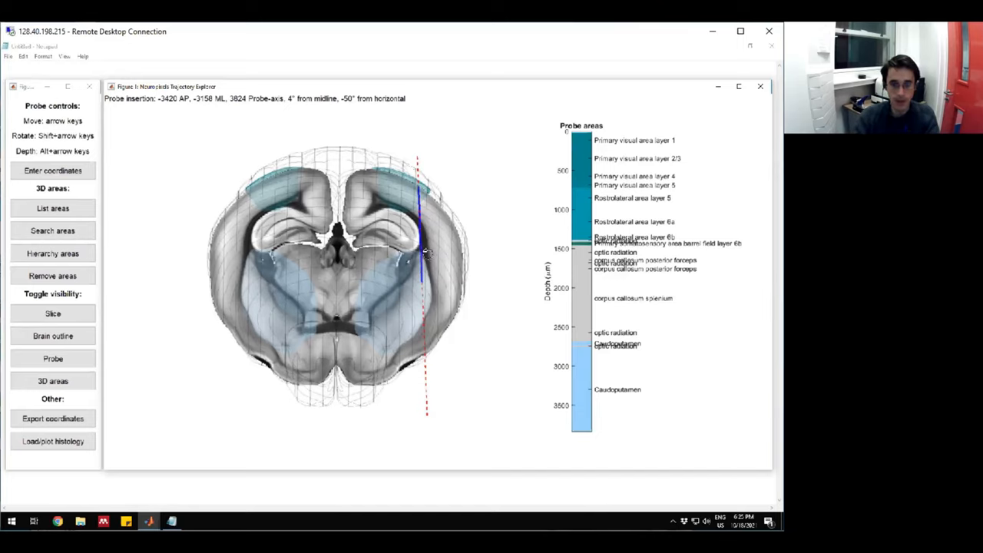
pyautogui.press('Right')
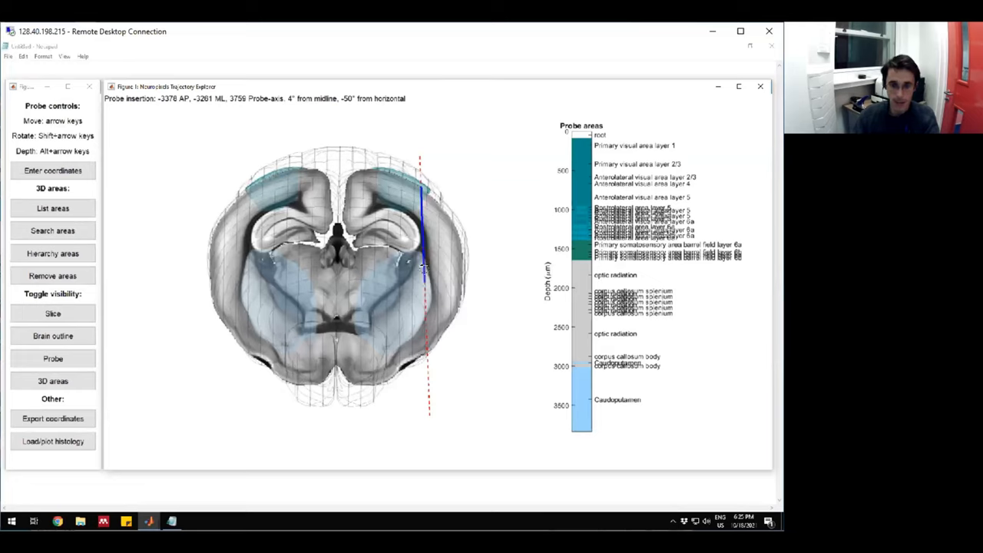
pyautogui.moveTo(423, 267)
pyautogui.mouseDown()
pyautogui.moveTo(397, 283)
pyautogui.moveTo(394, 262)
pyautogui.mouseUp()
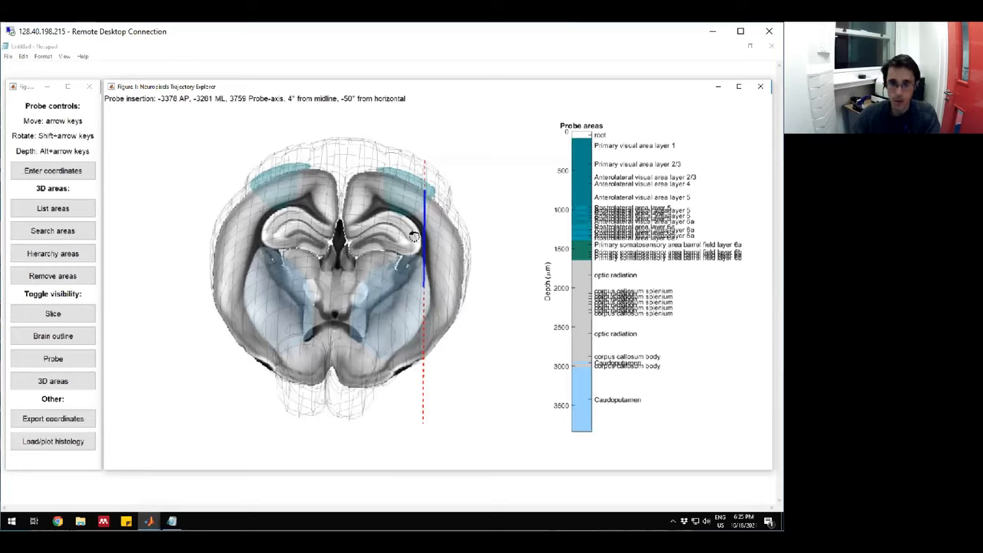
pyautogui.moveTo(415, 235); pyautogui.dragTo(412, 247)
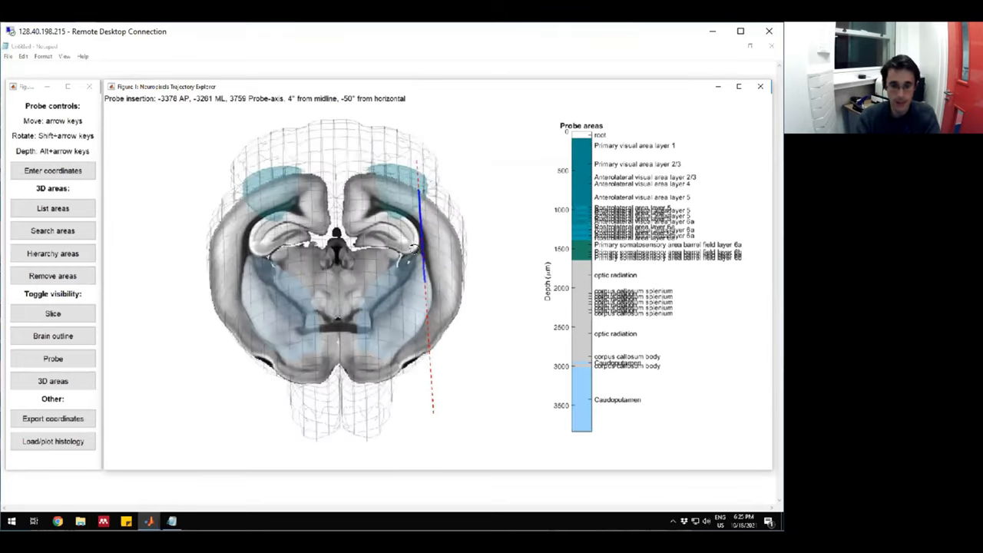
# Step: Move the probe to -3521 AP, -2851 ML so it crosses Field CA1 before caudoputamen
pyautogui.press('Left')
pyautogui.press('Left')
pyautogui.press('Up')
pyautogui.press('Up')
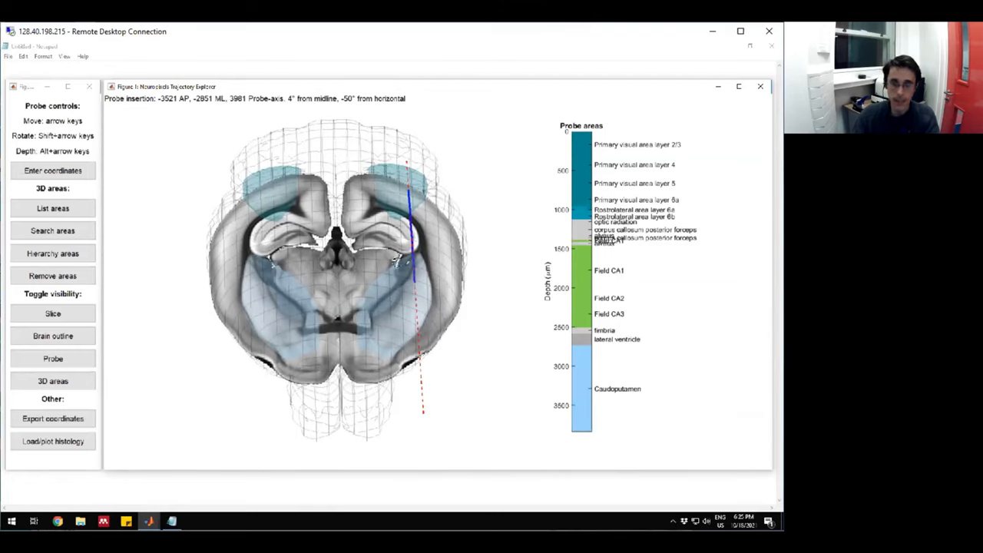
pyautogui.moveTo(397, 263)
pyautogui.mouseDown()
pyautogui.moveTo(368, 261)
pyautogui.moveTo(330, 292)
pyautogui.mouseUp()
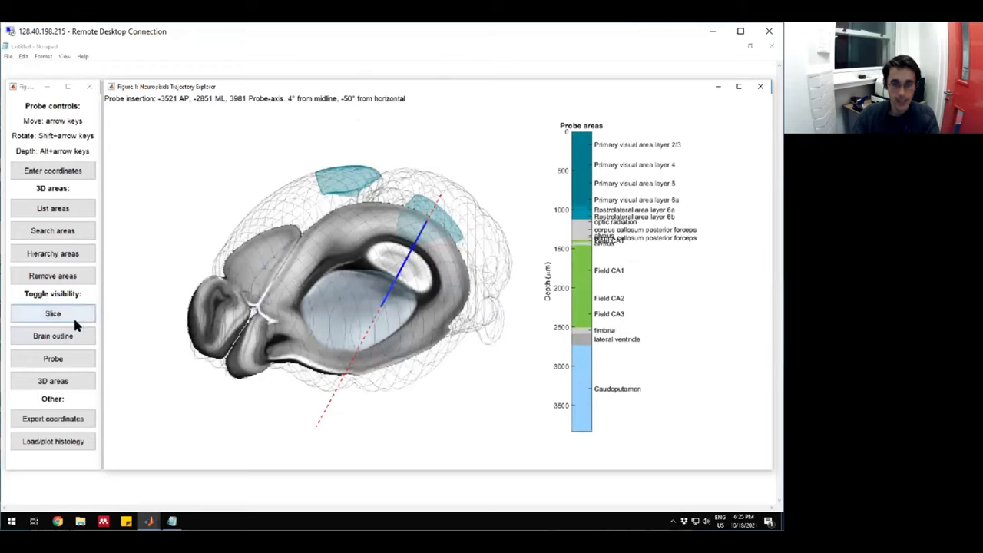
pyautogui.moveTo(315, 306); pyautogui.dragTo(309, 308)
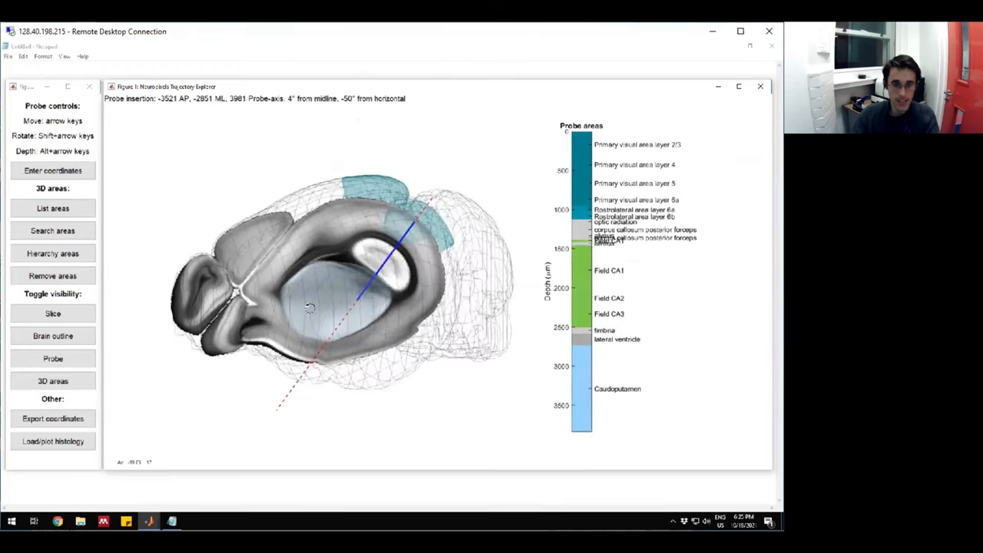
pyautogui.moveTo(329, 273)
pyautogui.mouseDown()
pyautogui.moveTo(384, 296)
pyautogui.moveTo(390, 261)
pyautogui.mouseUp()
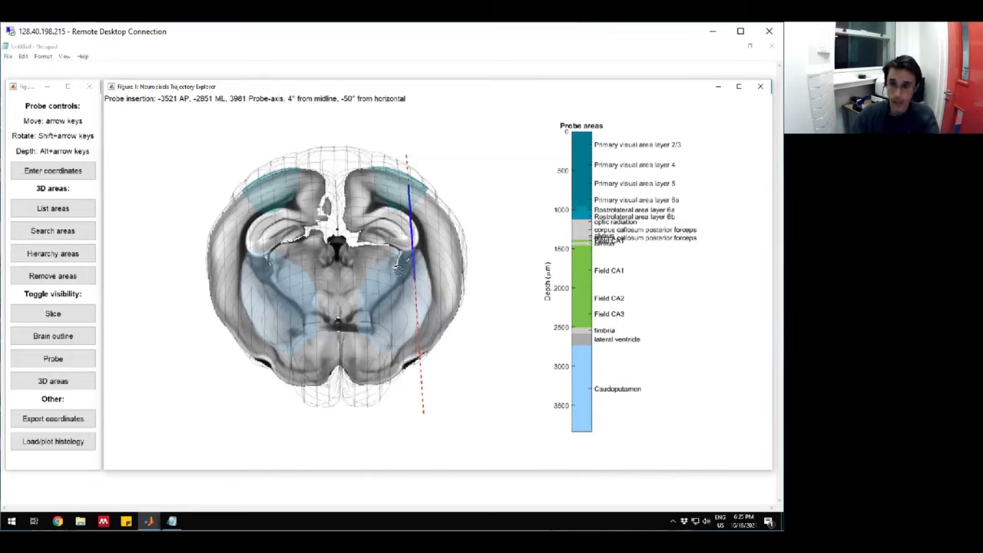
pyautogui.moveTo(397, 266); pyautogui.dragTo(408, 304)
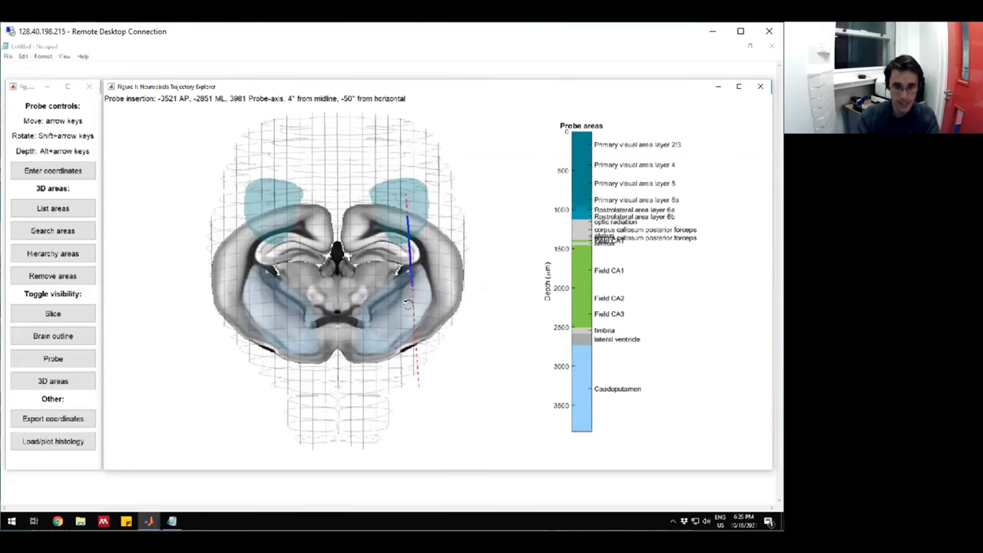
pyautogui.press('Down')
pyautogui.press('Right')
pyautogui.press('Right')
pyautogui.press('Right')
pyautogui.press('Right')
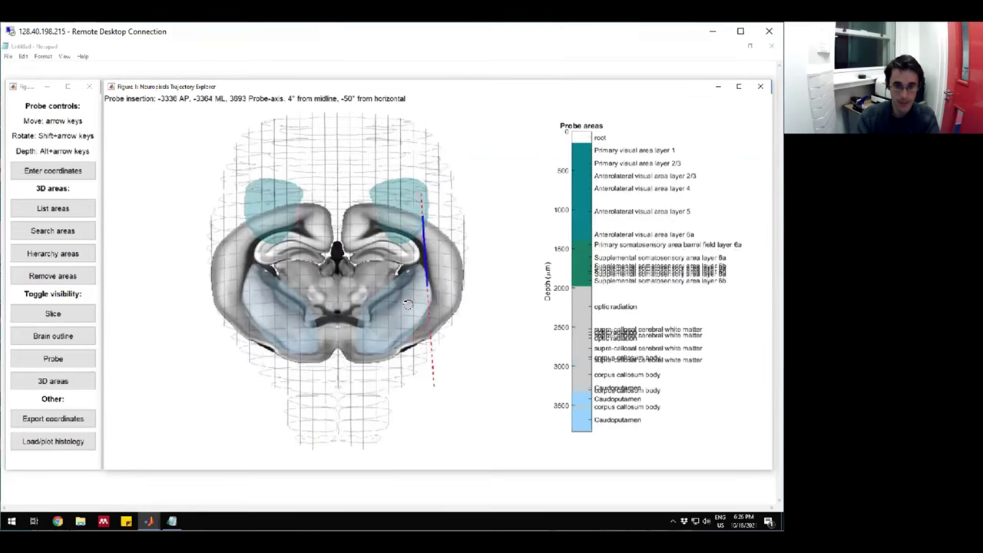
pyautogui.press('Right')
pyautogui.press('Up')
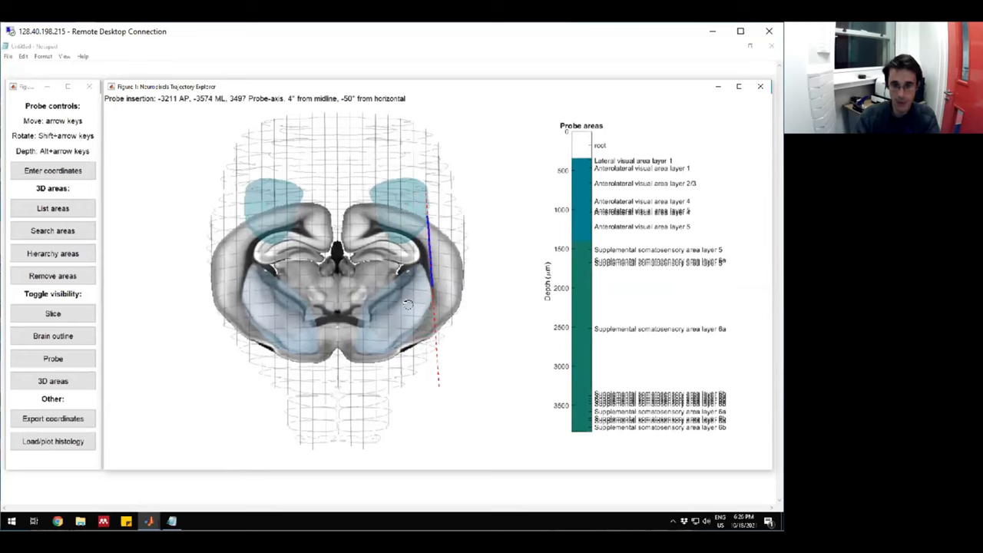
pyautogui.moveTo(408, 305); pyautogui.dragTo(404, 277)
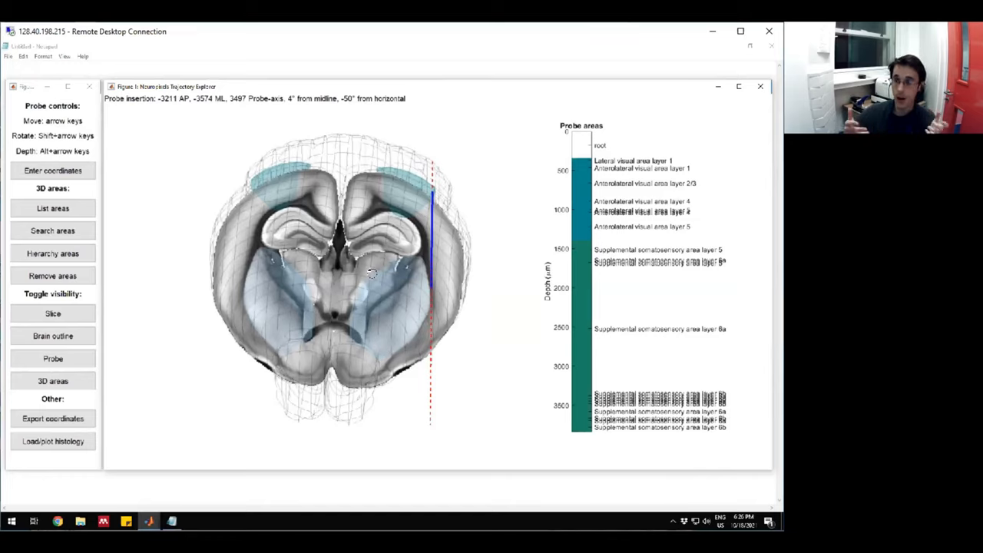
pyautogui.press('Left')
pyautogui.press('Left')
pyautogui.press('Left')
pyautogui.press('Left')
pyautogui.press('Left')
pyautogui.hotkey('alt', 'Down')
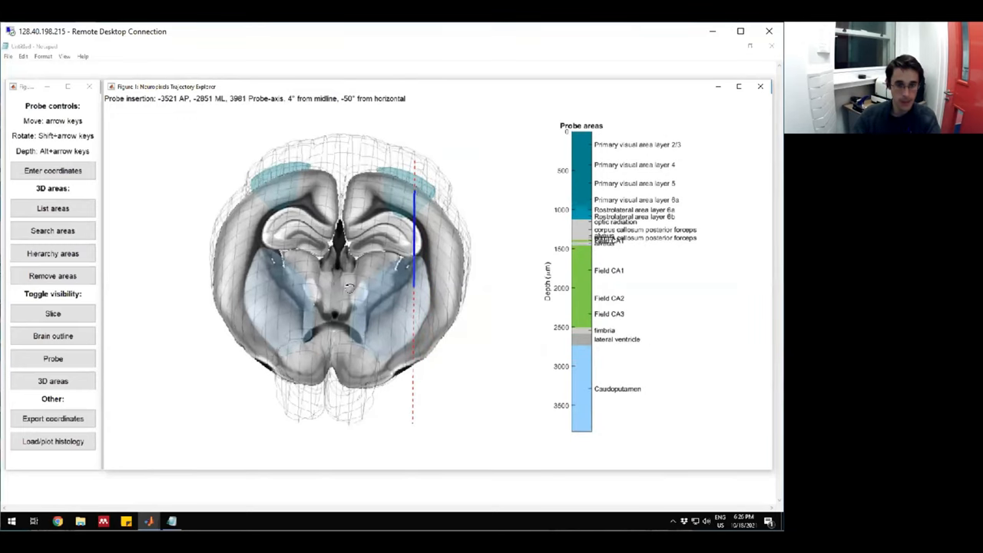
pyautogui.moveTo(350, 292); pyautogui.dragTo(144, 292)
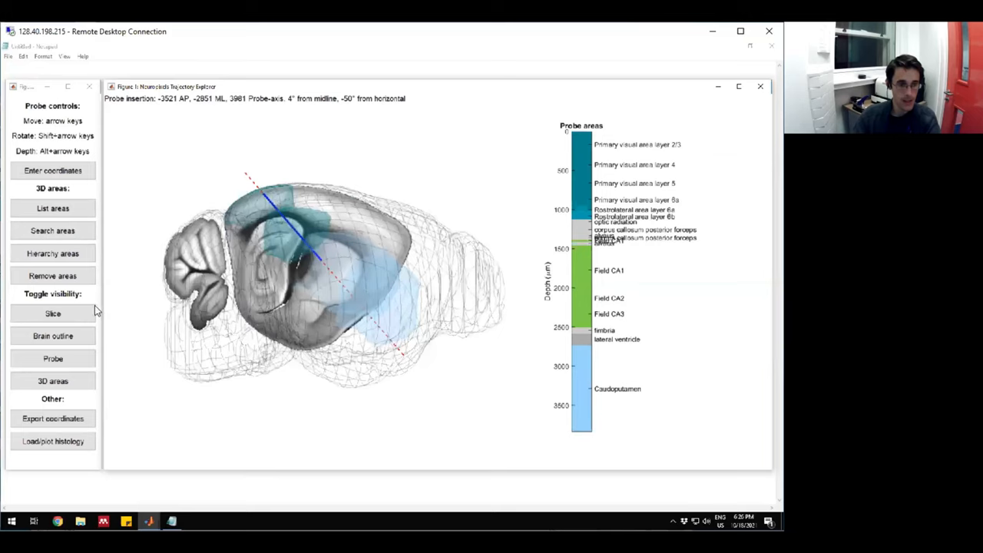
# Step: Hide the atlas slice and orbit the brain to a side view showing the full trajectory
pyautogui.click(53, 313)
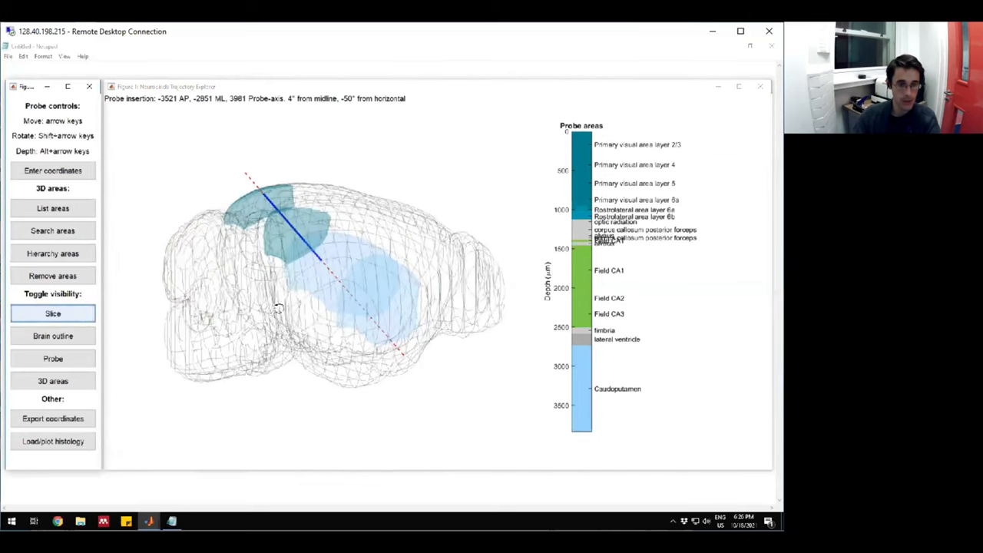
pyautogui.moveTo(286, 310); pyautogui.dragTo(299, 335)
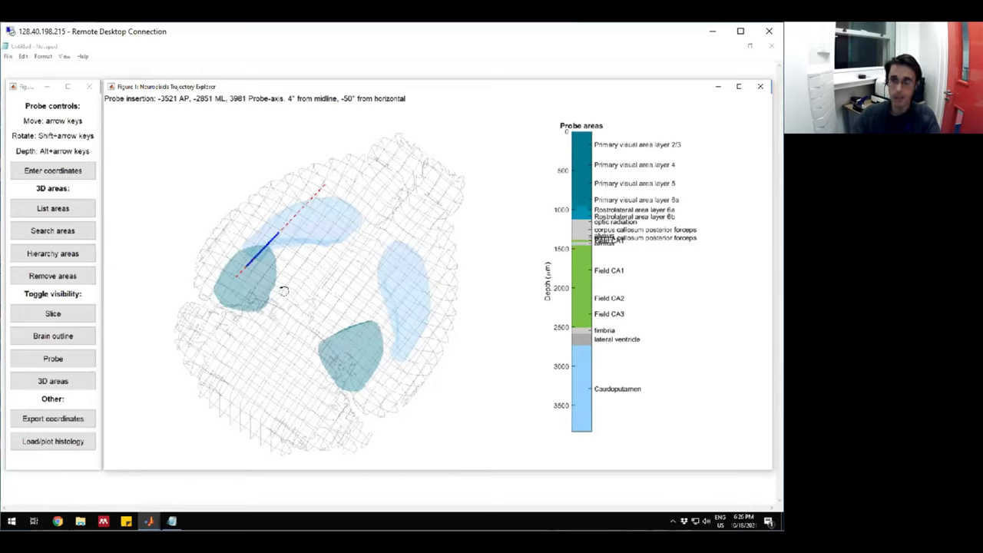
pyautogui.moveTo(366, 281); pyautogui.dragTo(255, 302)
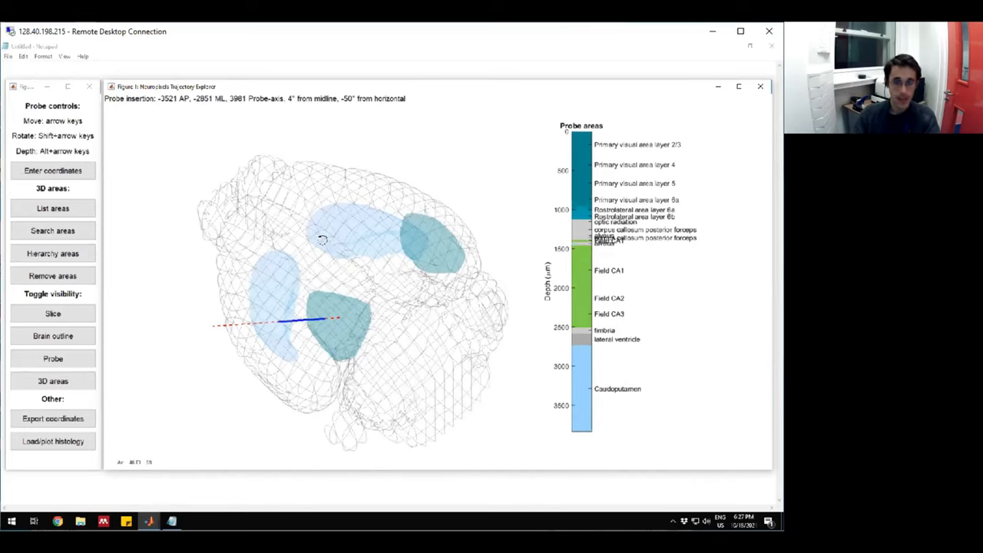
pyautogui.moveTo(249, 244)
pyautogui.mouseDown()
pyautogui.moveTo(324, 241)
pyautogui.moveTo(318, 258)
pyautogui.mouseUp()
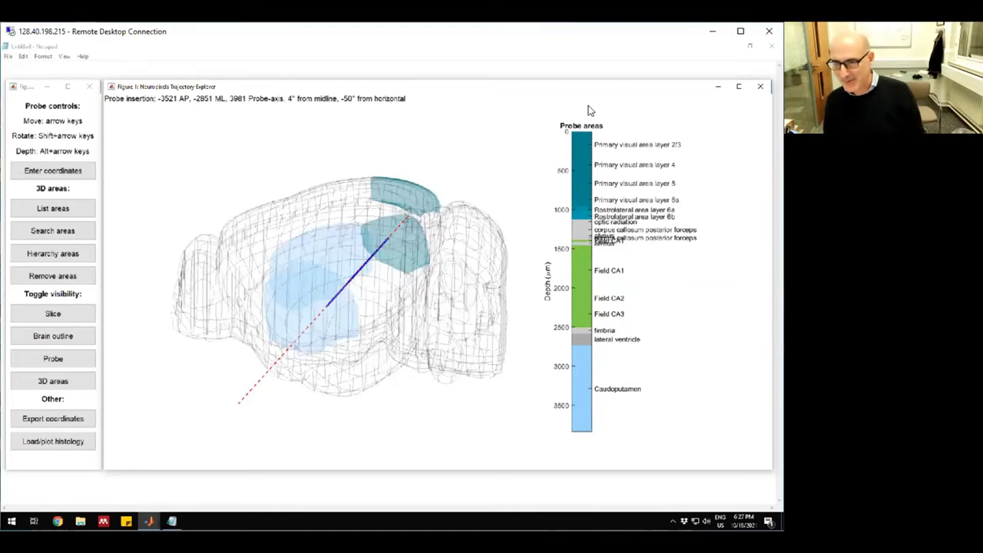